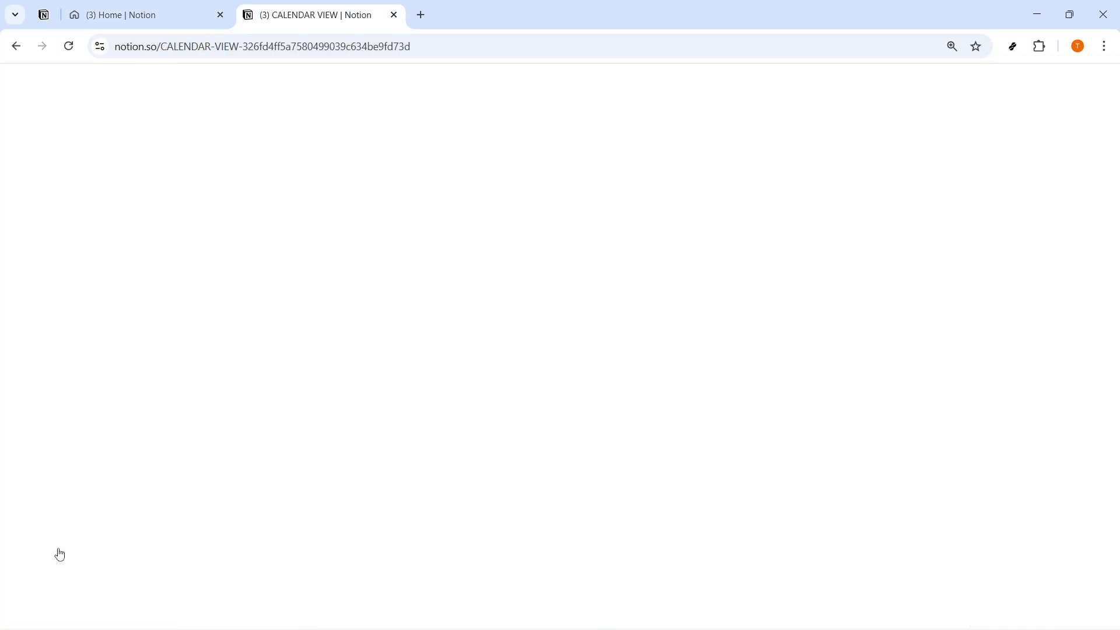
Insert a Table view database in the body of the CALENDAR VIEW page and dismiss its data source setup.
drag(631, 200, 428, 229)
click(458, 275)
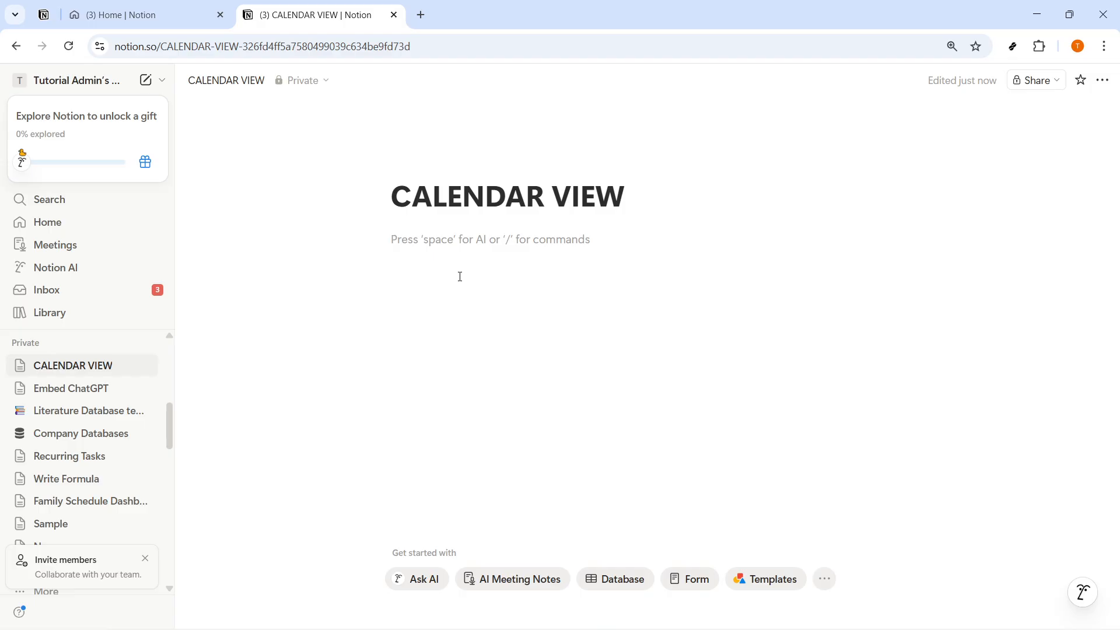
text(/)
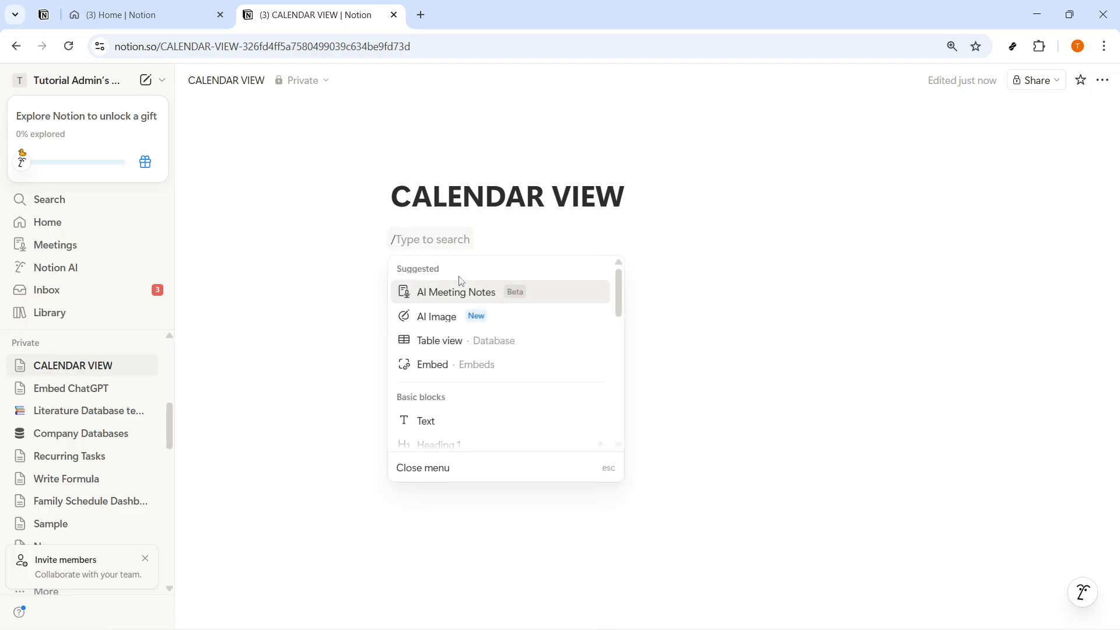
text(TABLE)
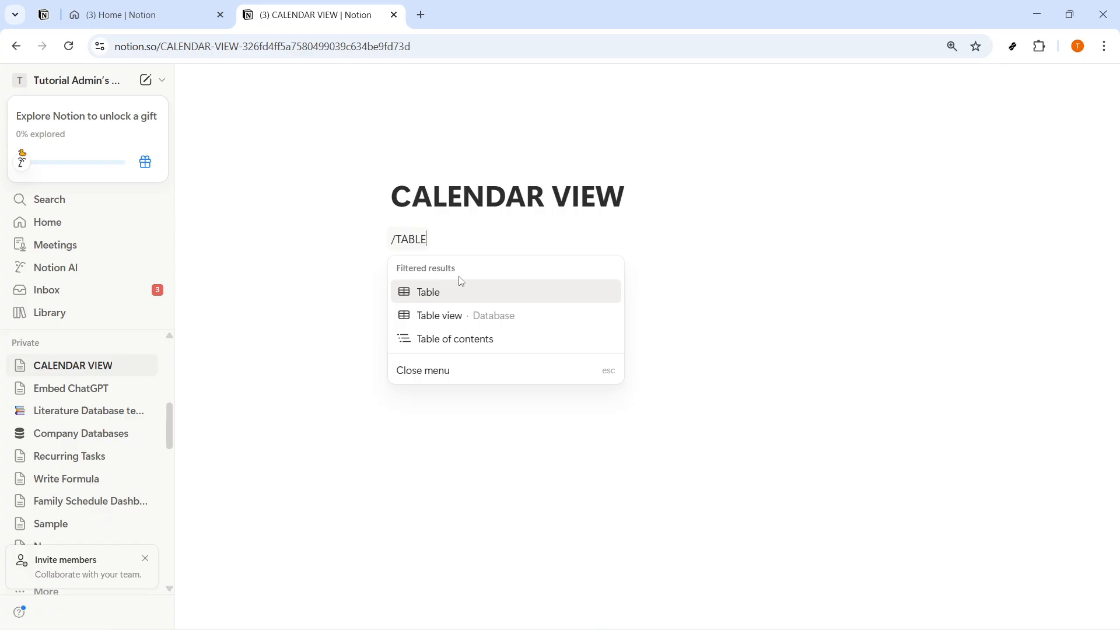
text(VIEW)
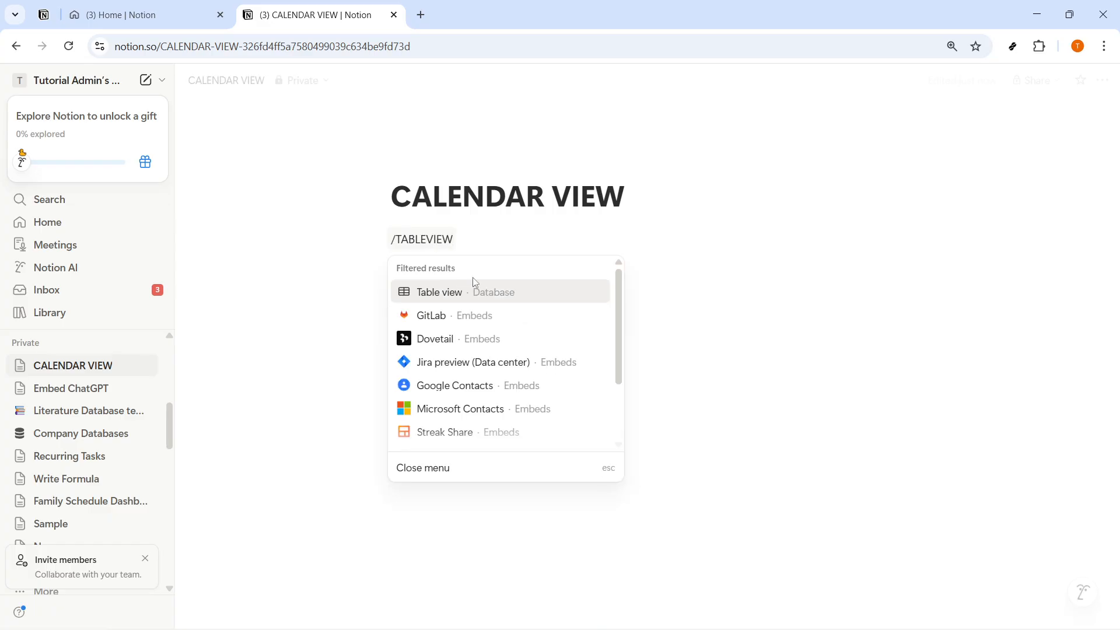
click(500, 294)
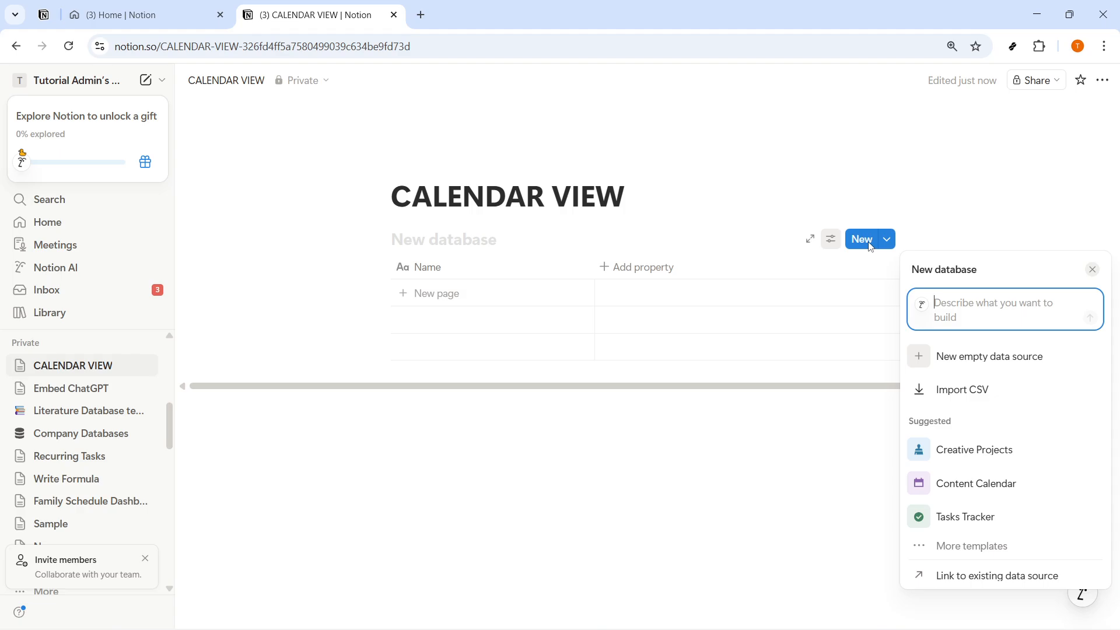
click(436, 242)
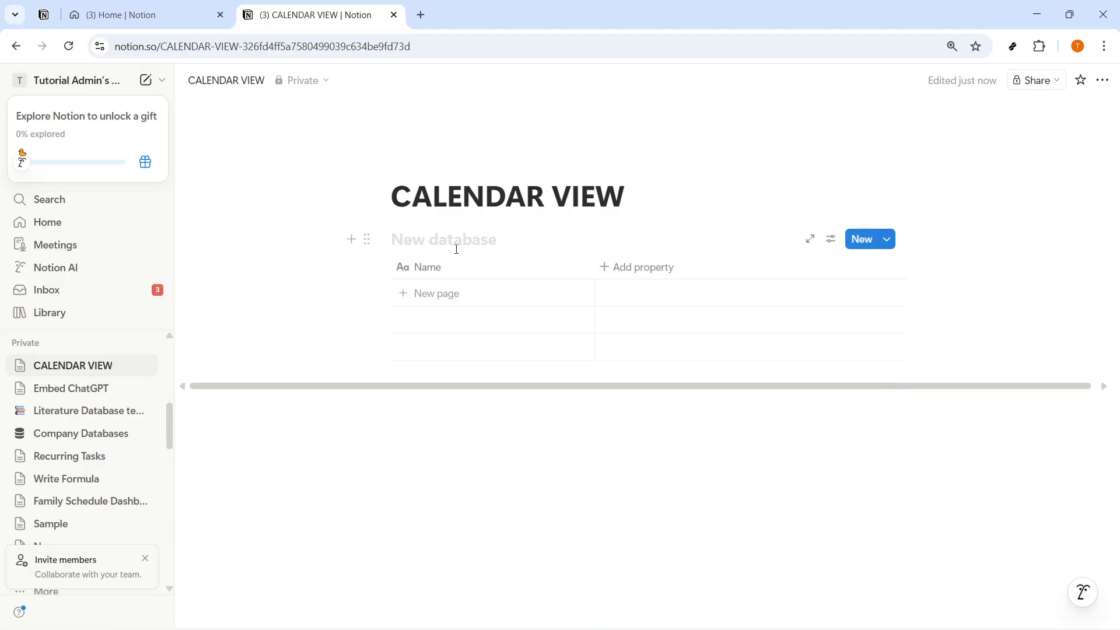
Change the new database's layout from Table to Calendar and close the view settings.
click(829, 244)
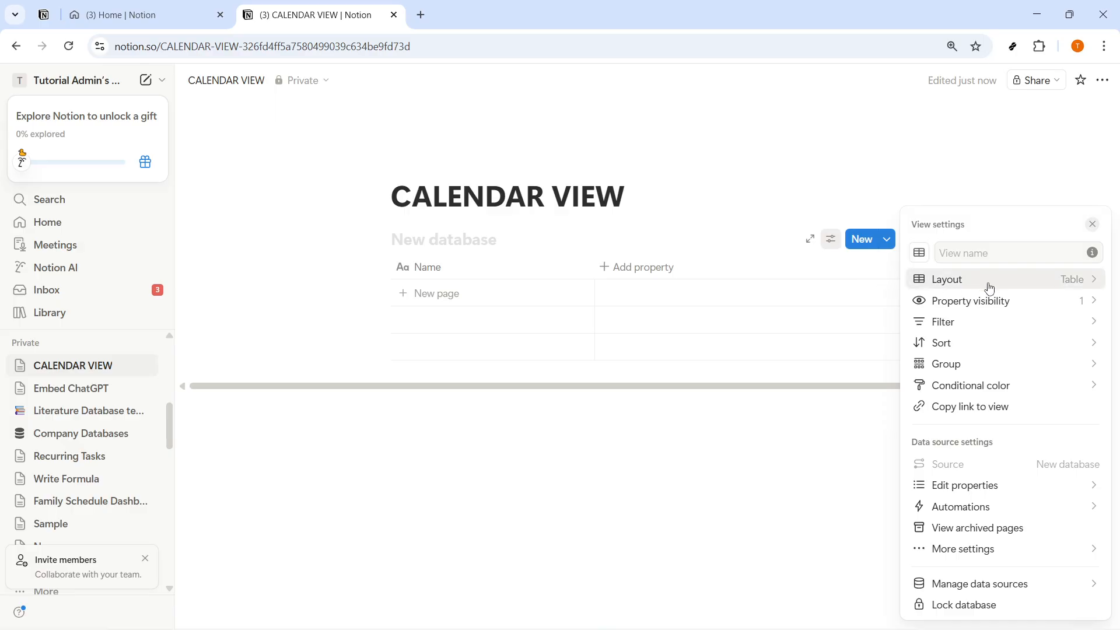
click(1019, 279)
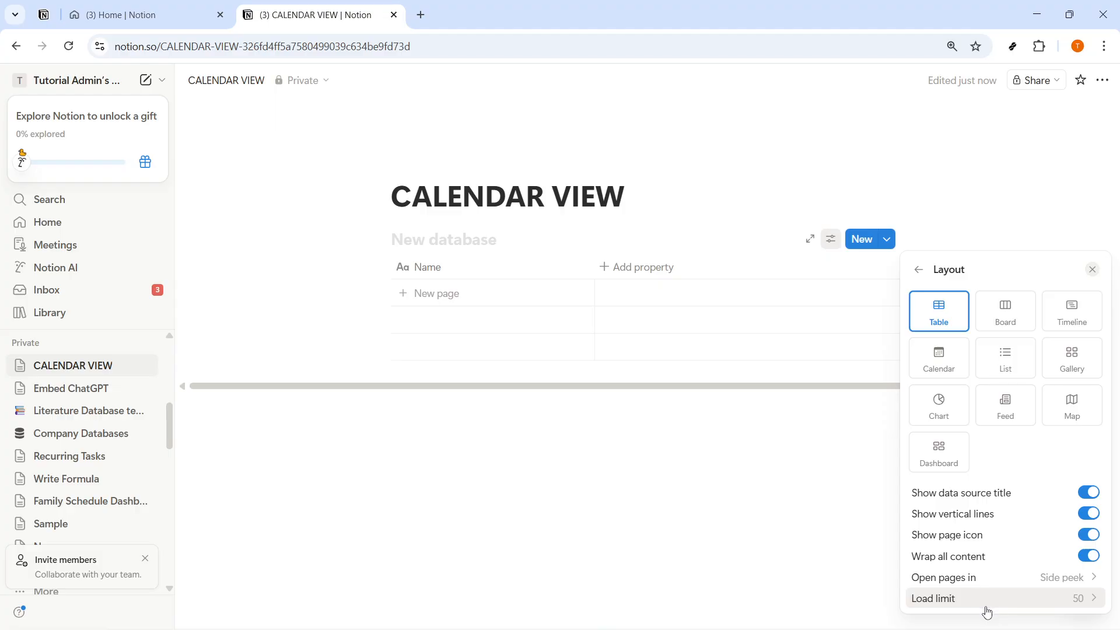
click(942, 348)
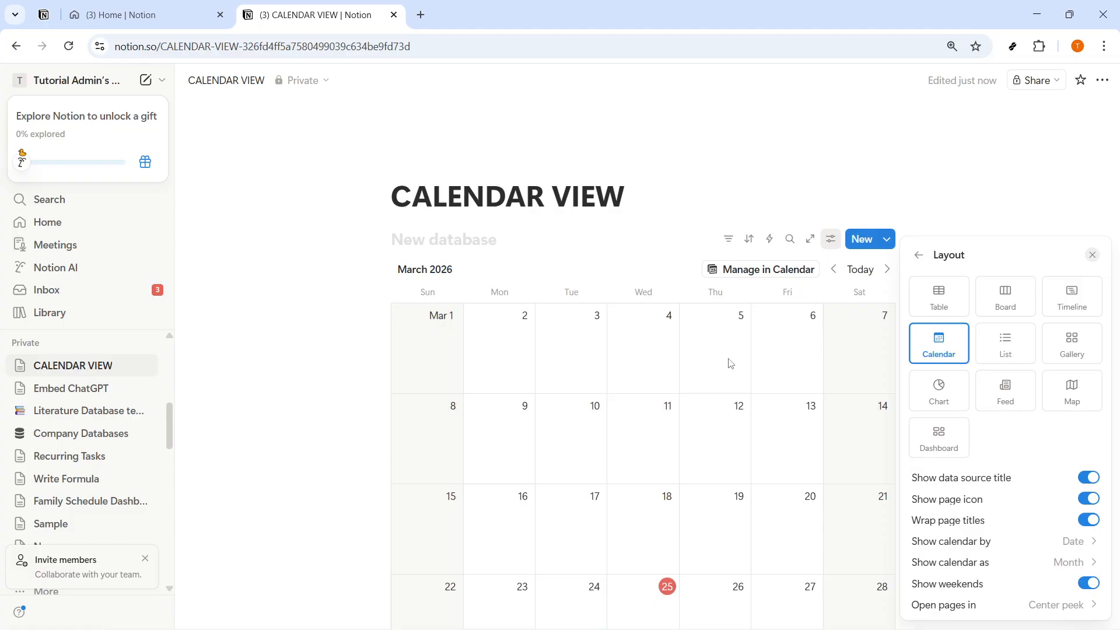
click(940, 172)
scroll(919, 245, down, 5)
scroll(920, 247, up, 5)
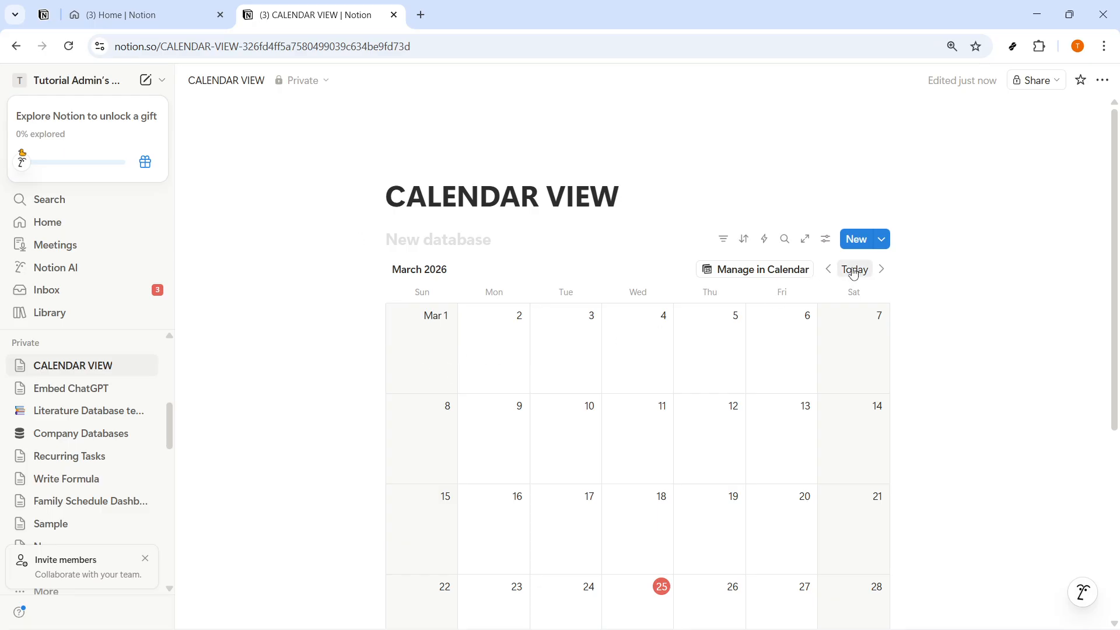
Turn off the data source title in the calendar's layout settings.
click(824, 246)
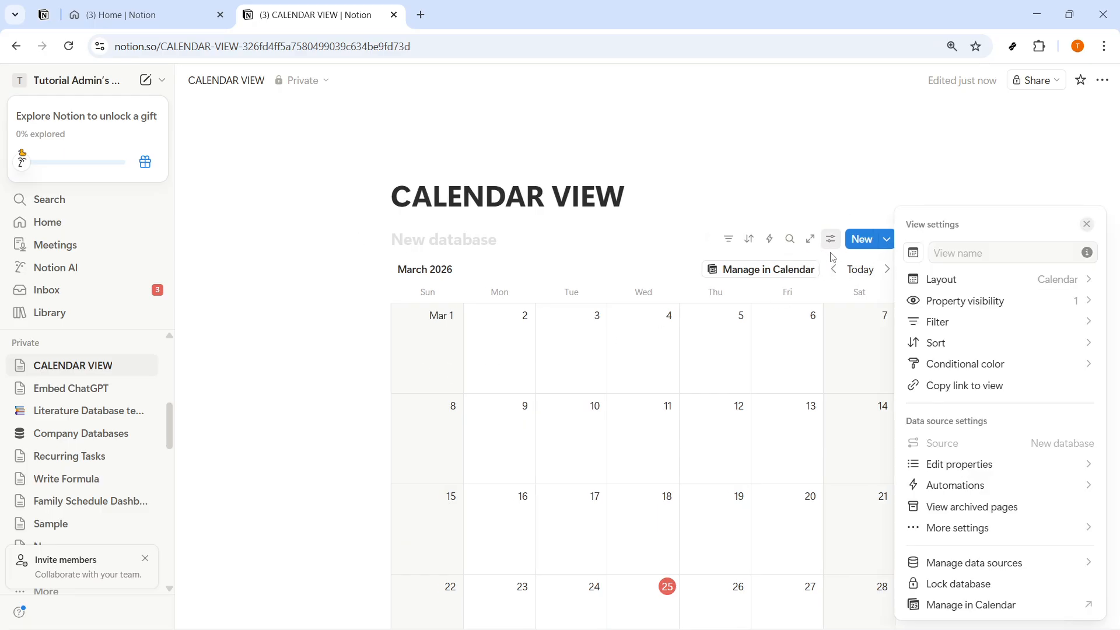
click(984, 280)
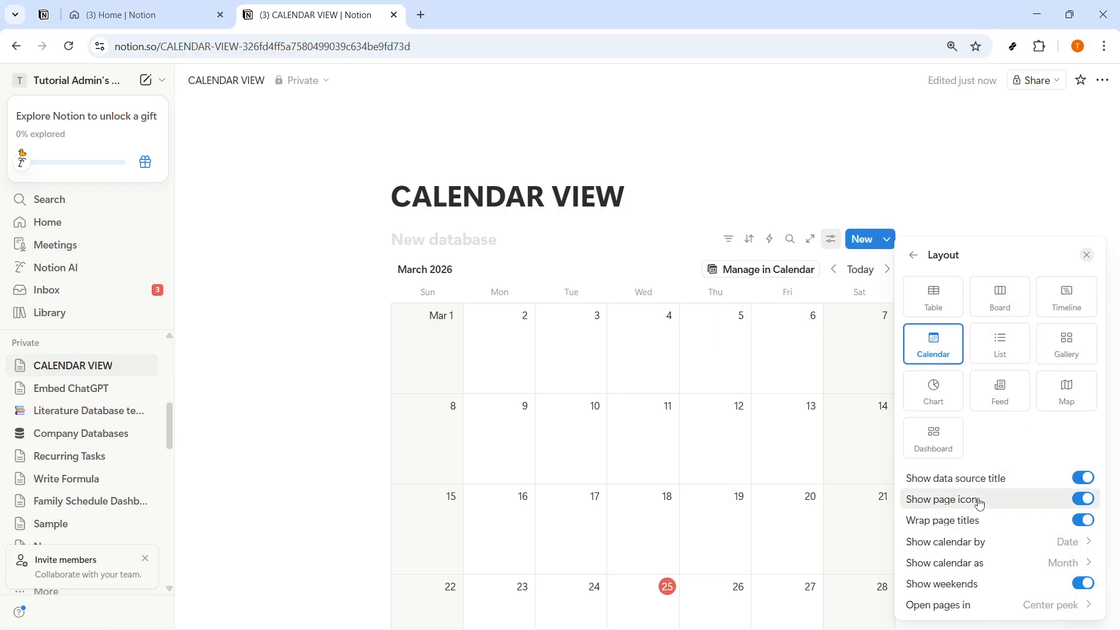
click(1084, 479)
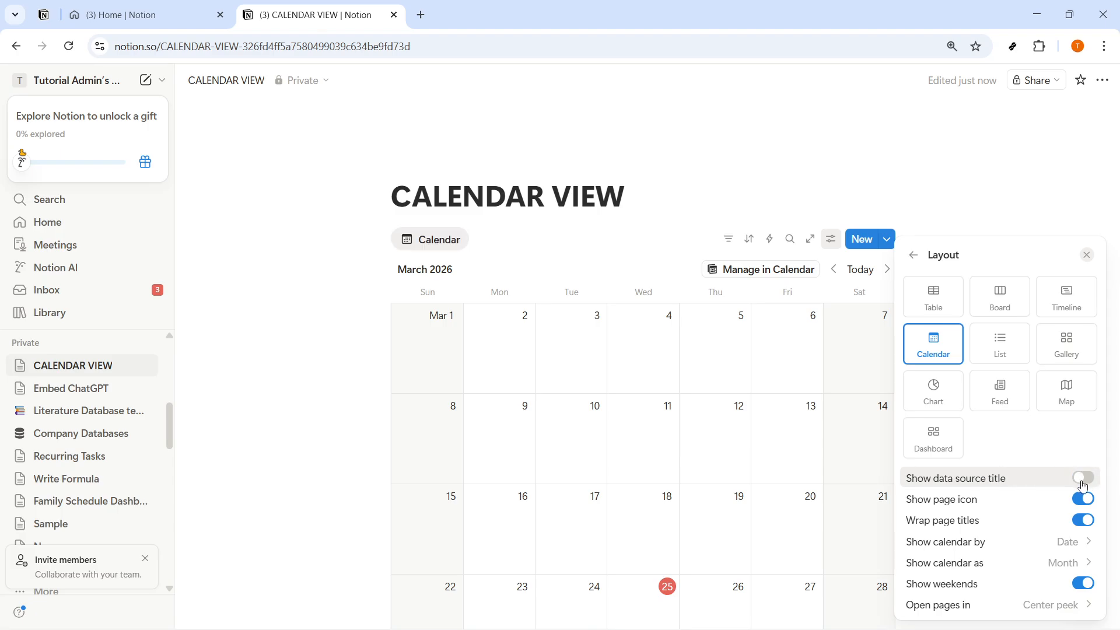
click(1083, 479)
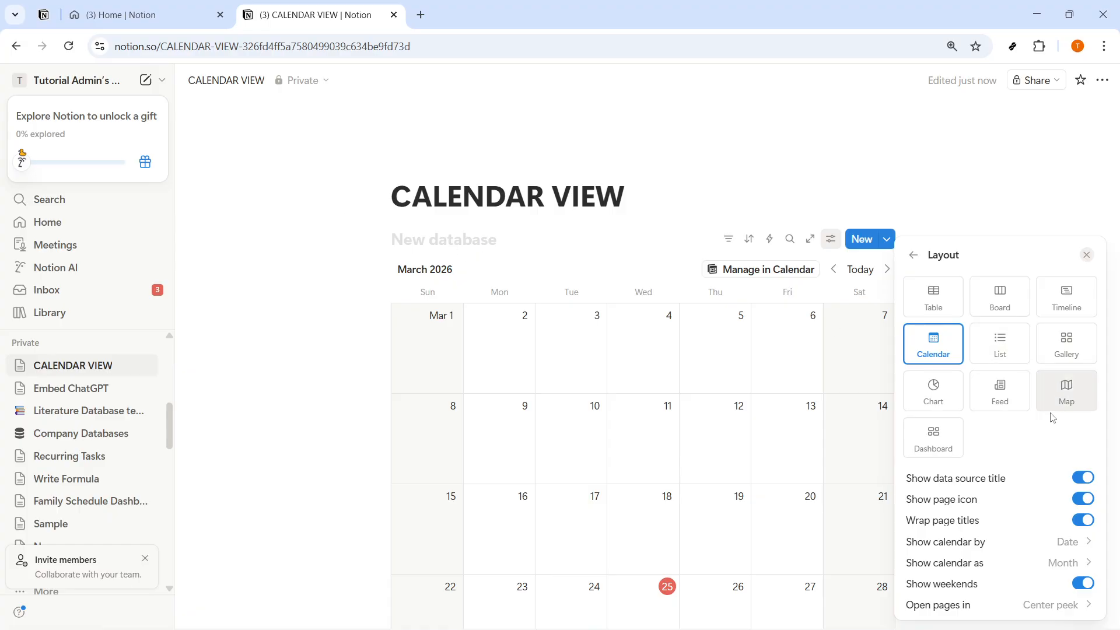
click(1082, 479)
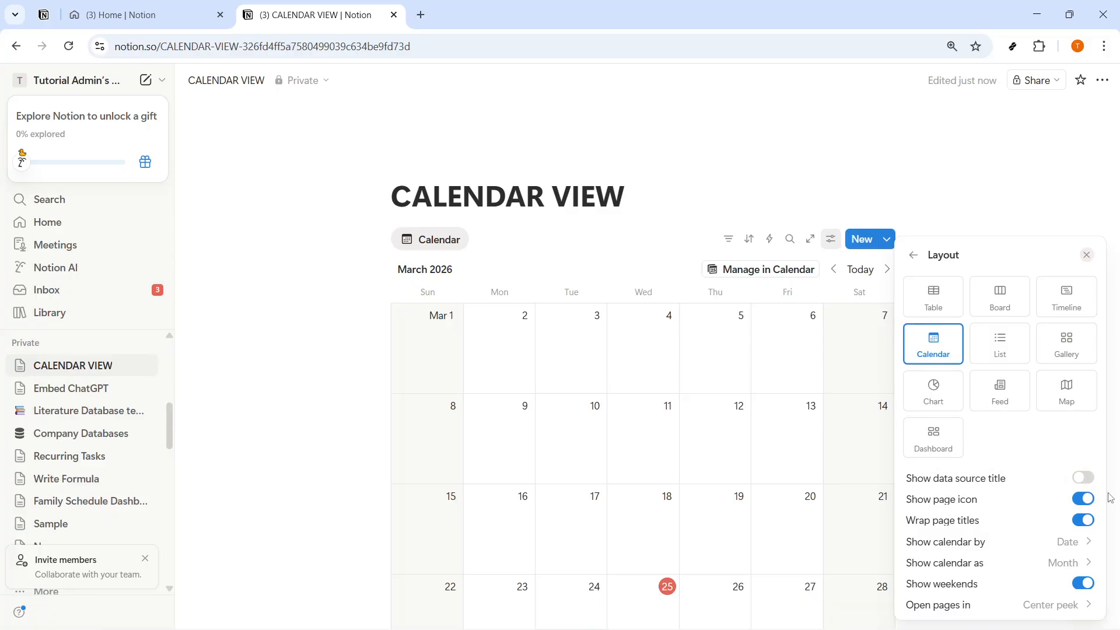
Toggle the page icon and wrapped page titles options off and back on for the calendar.
click(1084, 500)
click(1084, 501)
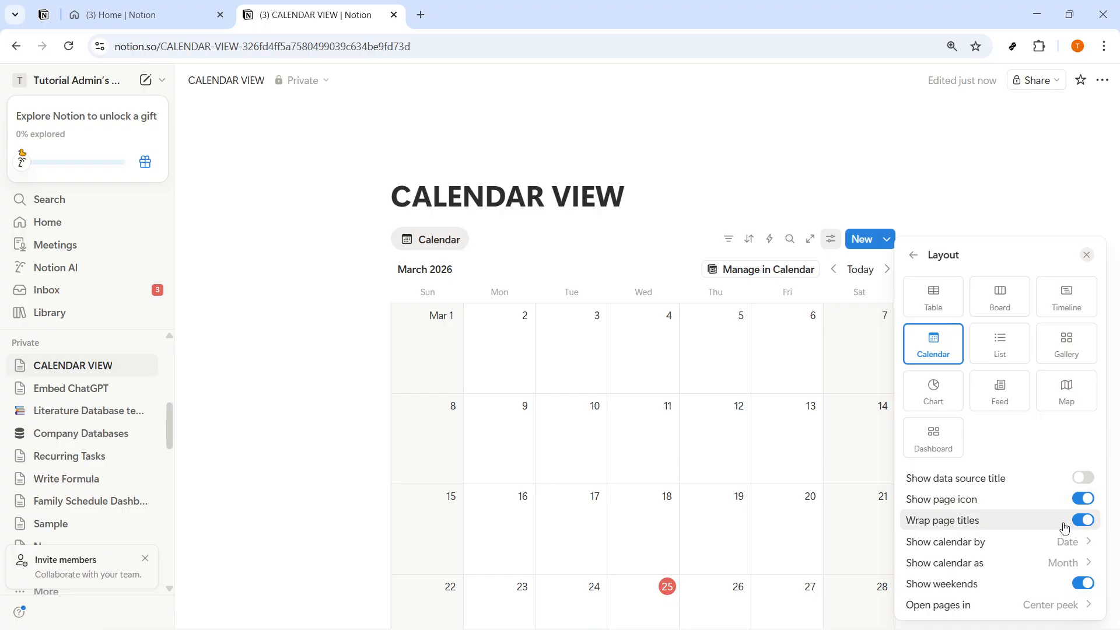
click(1083, 520)
click(1083, 521)
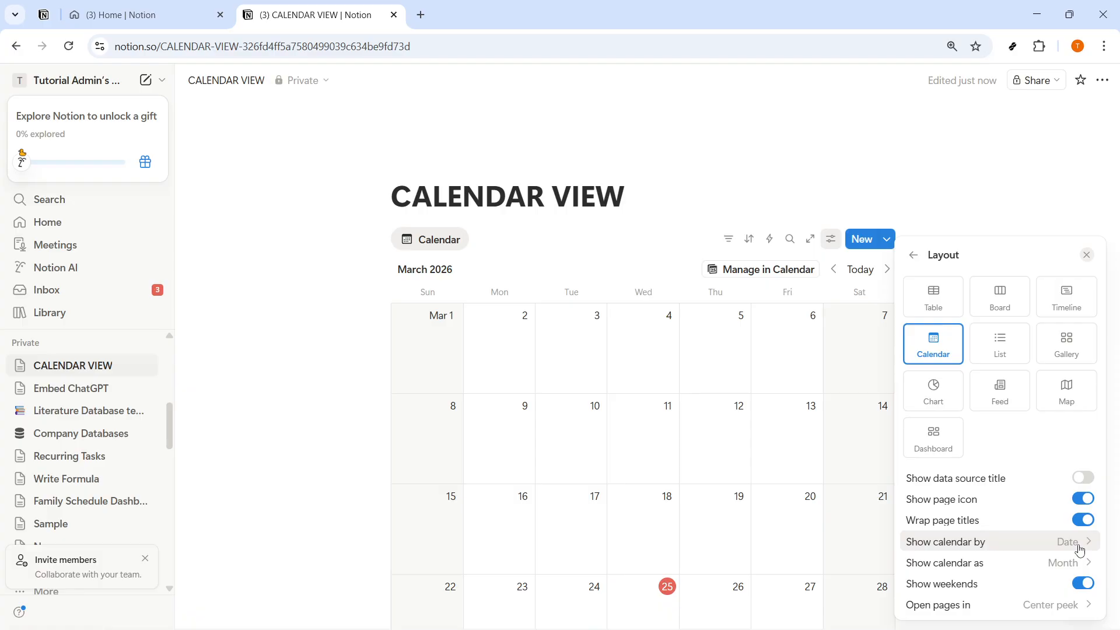
Choose Date as the property the calendar is shown by, and switch its display to Week and back to Month.
click(1079, 549)
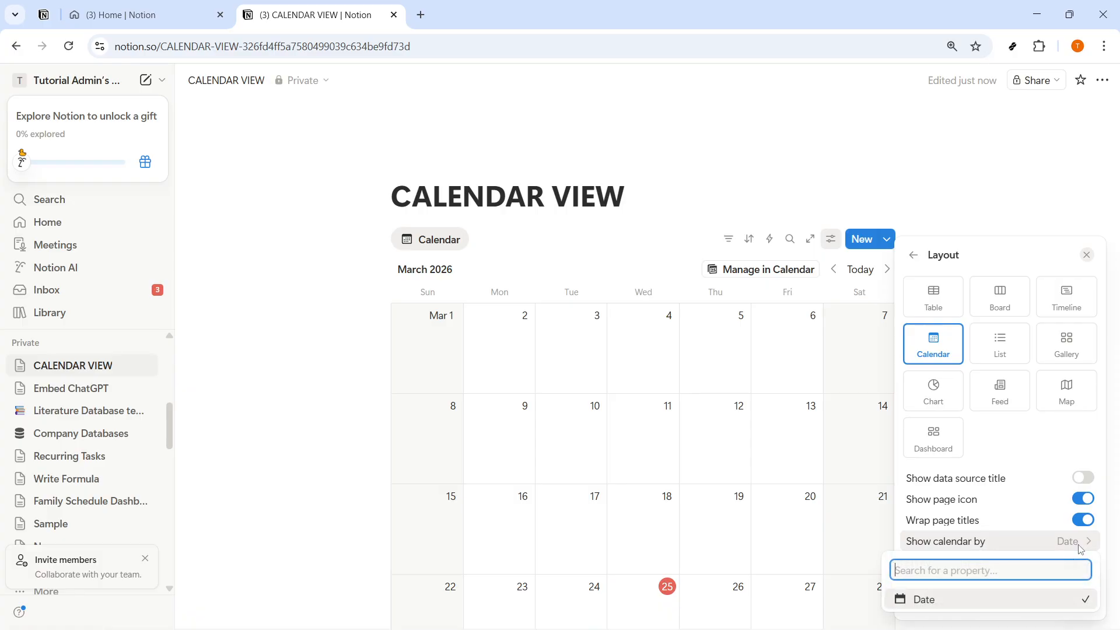
click(980, 601)
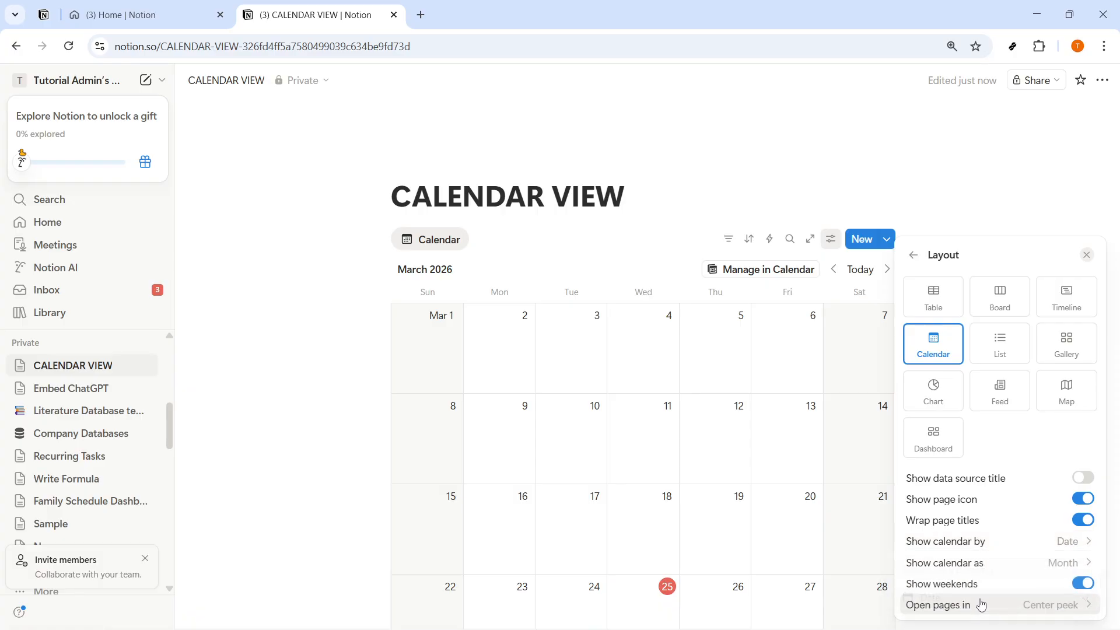
click(1012, 569)
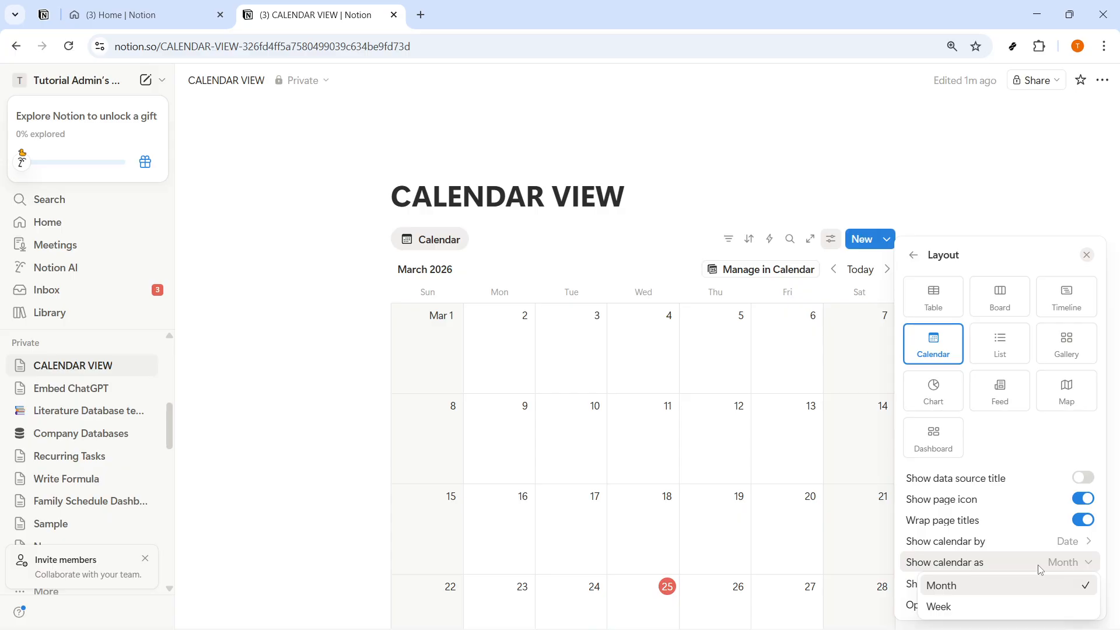
click(1024, 606)
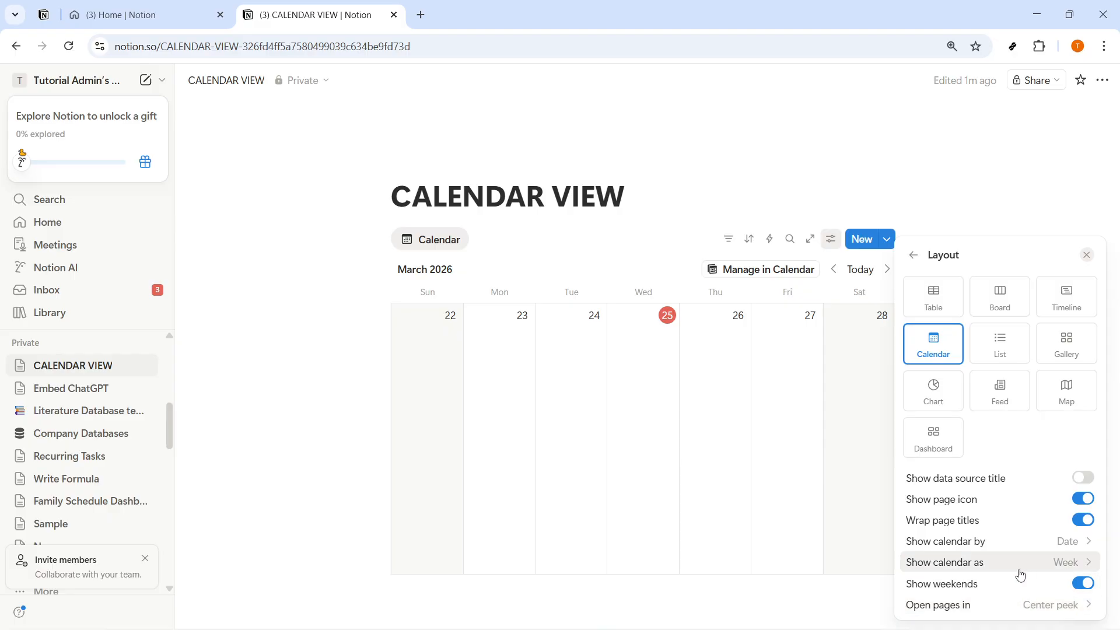
click(1045, 573)
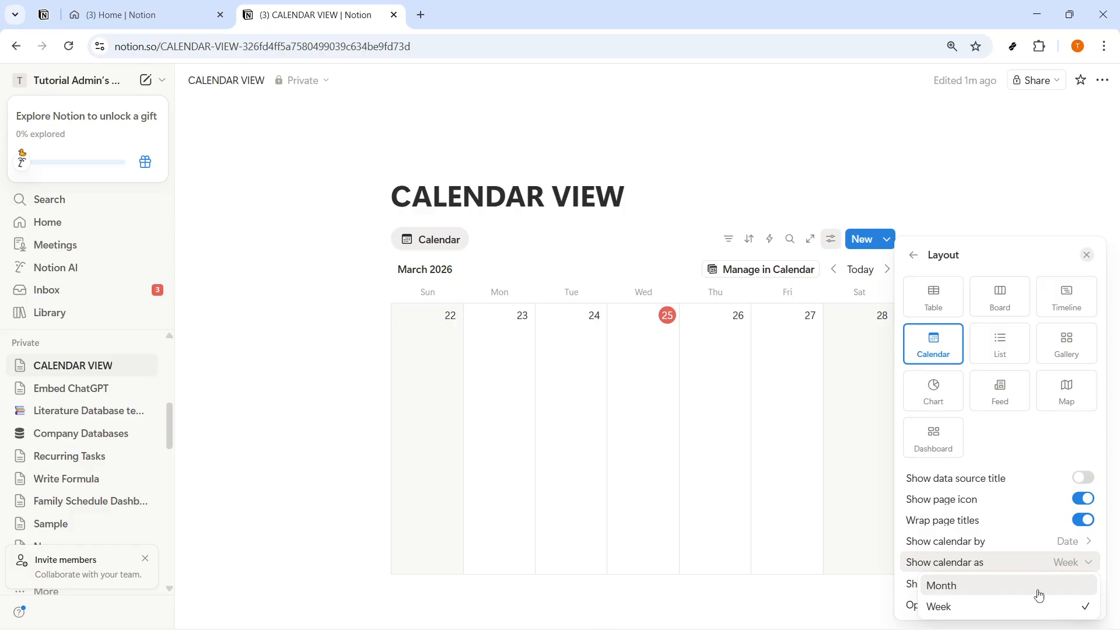
click(1038, 594)
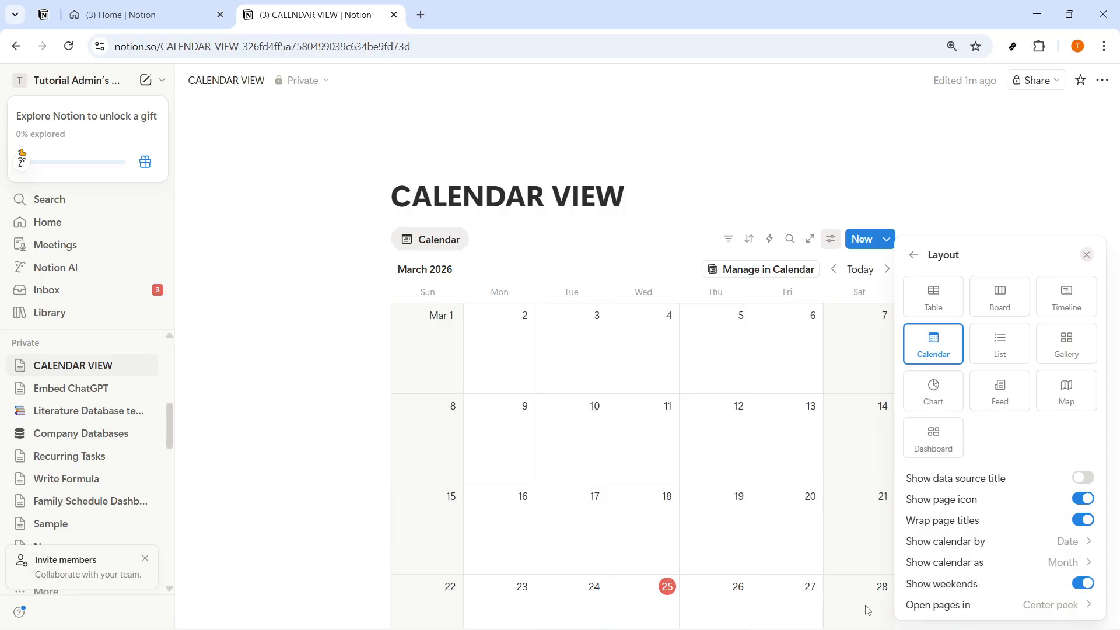
click(884, 272)
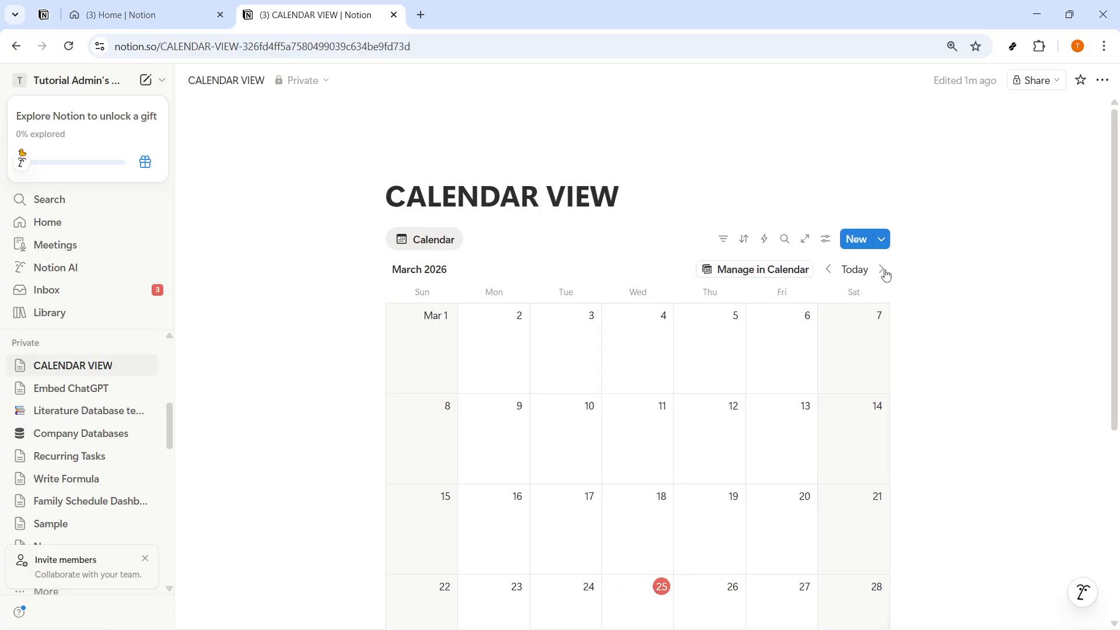
click(884, 272)
click(839, 273)
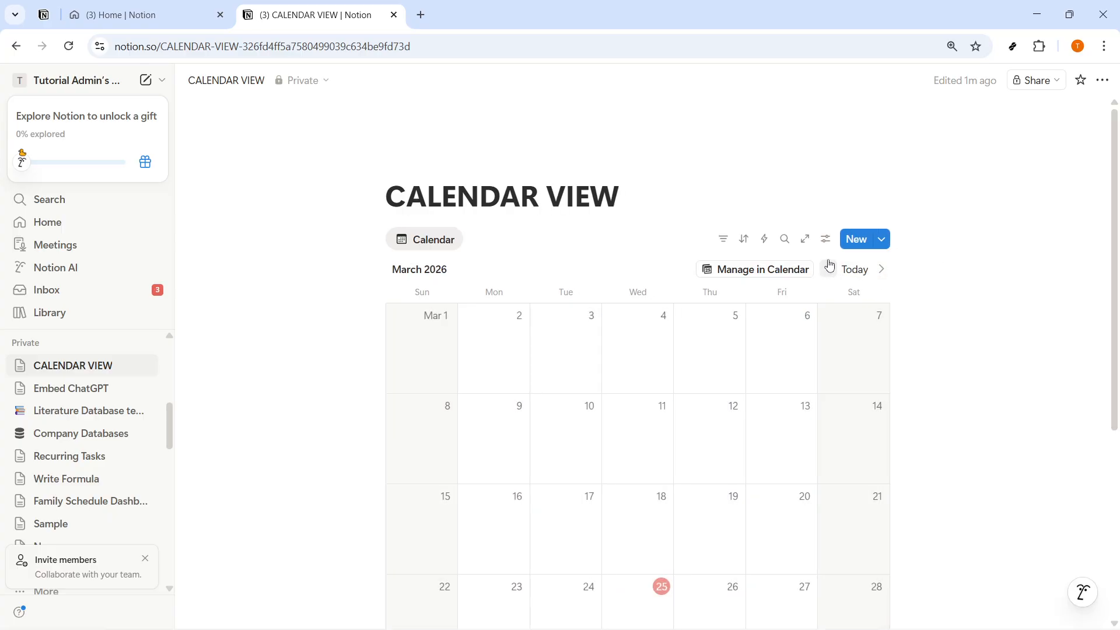
Hide the weekends in the calendar's layout settings and show them again.
click(826, 239)
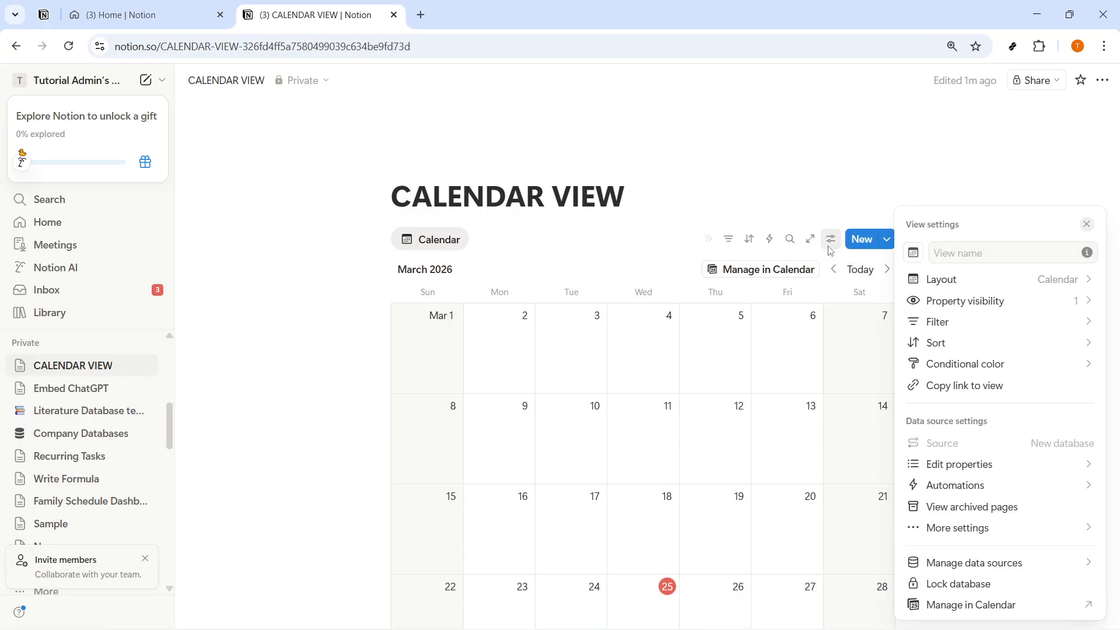
click(960, 287)
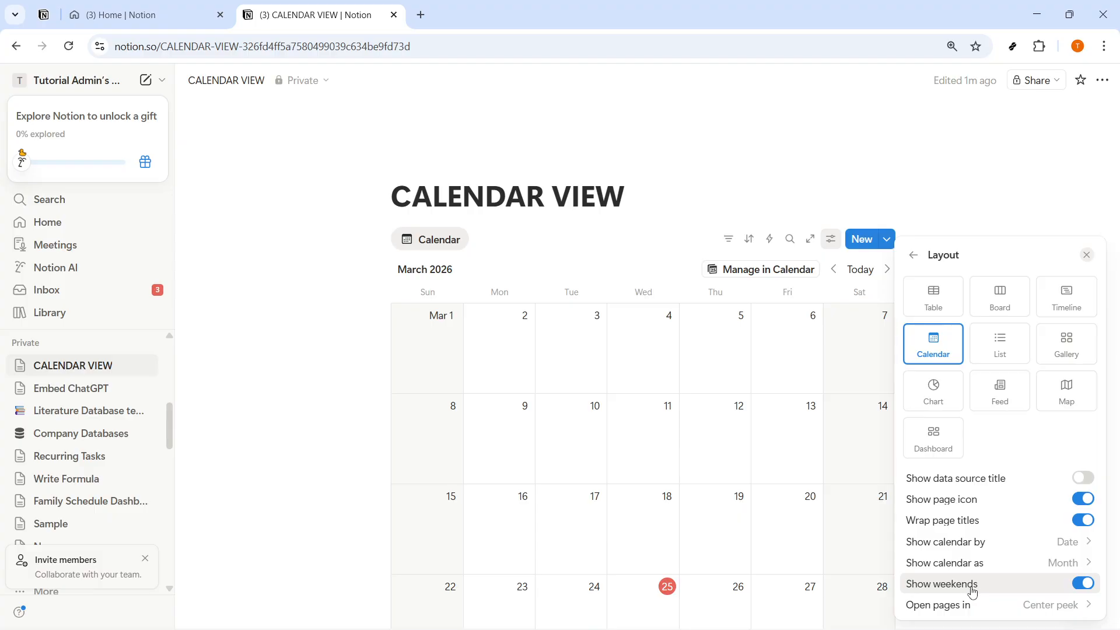
click(1086, 584)
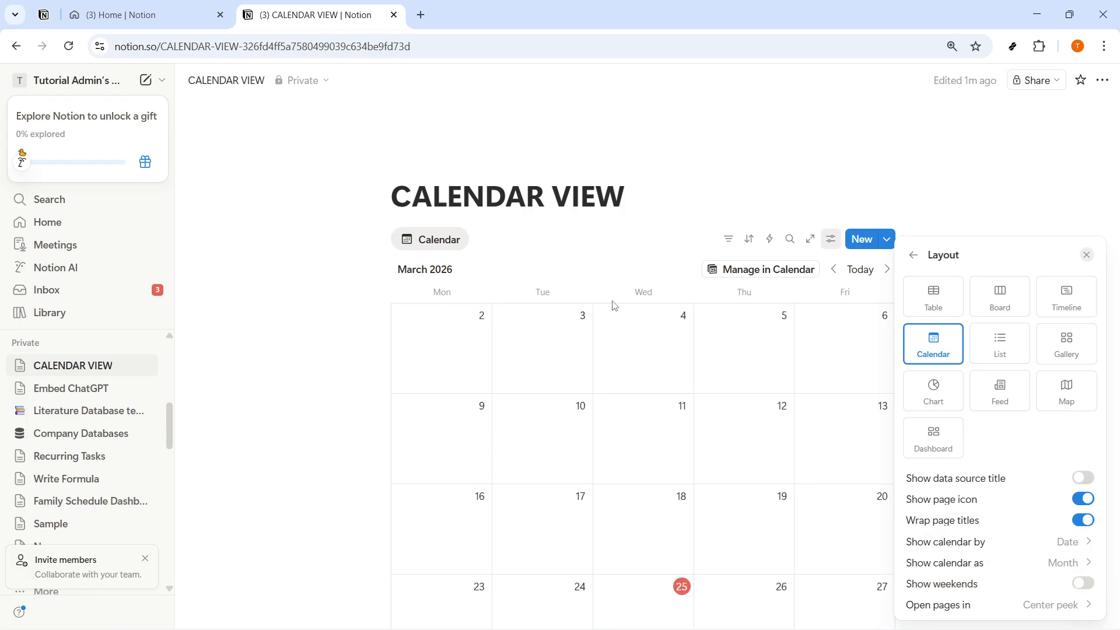
click(1083, 583)
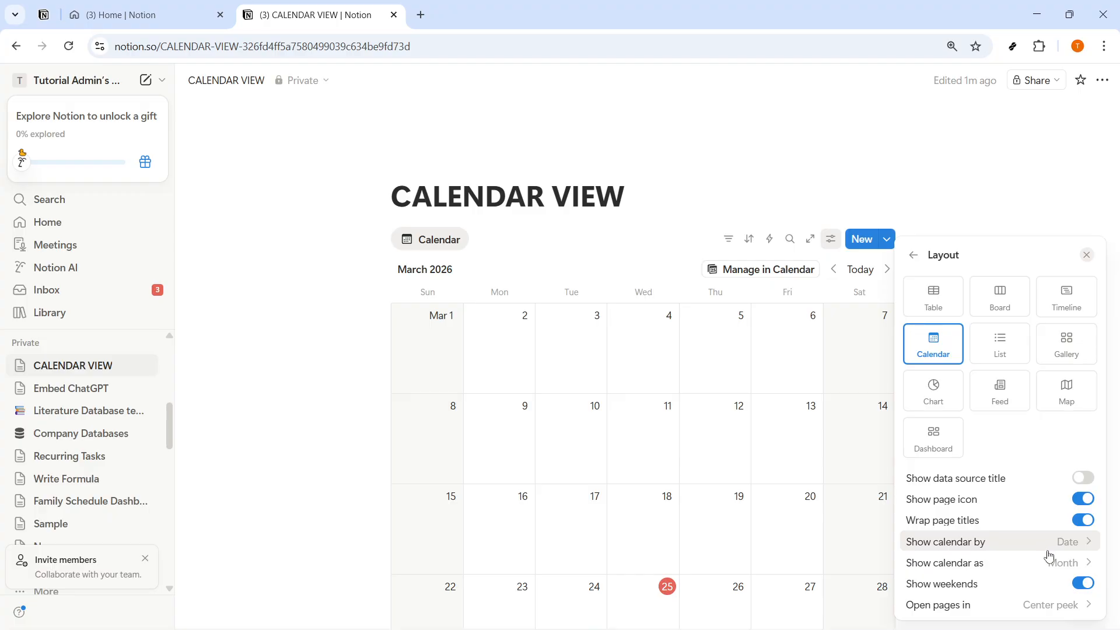
Try Side peek and Center peek for opening calendar pages, settle on Full page, and close the settings.
click(1080, 609)
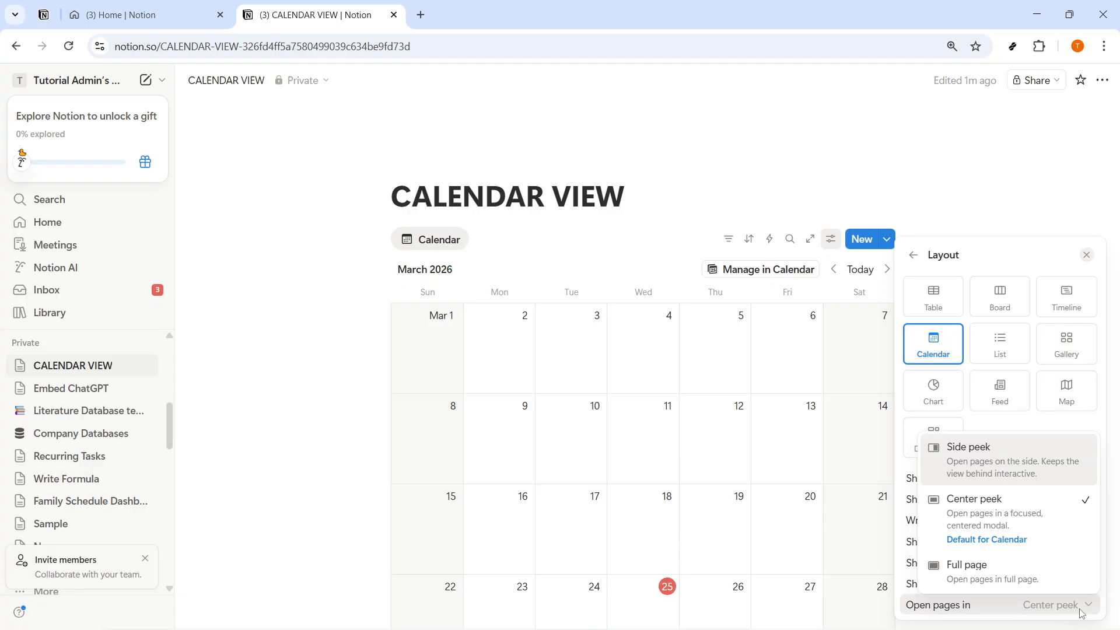
click(1027, 452)
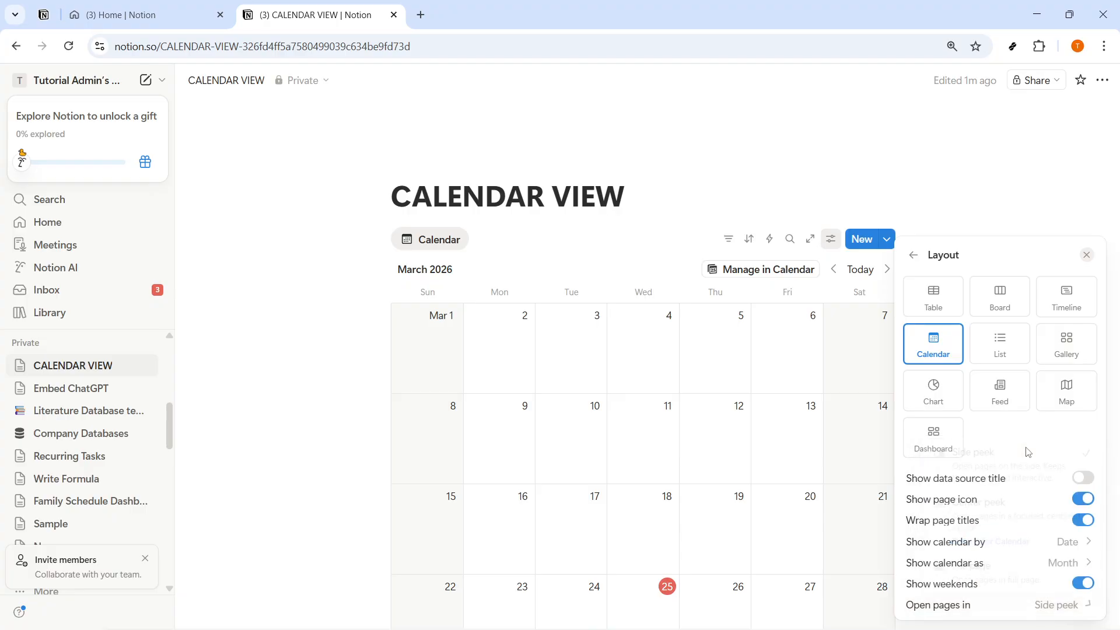
click(1078, 607)
click(1055, 521)
click(1065, 607)
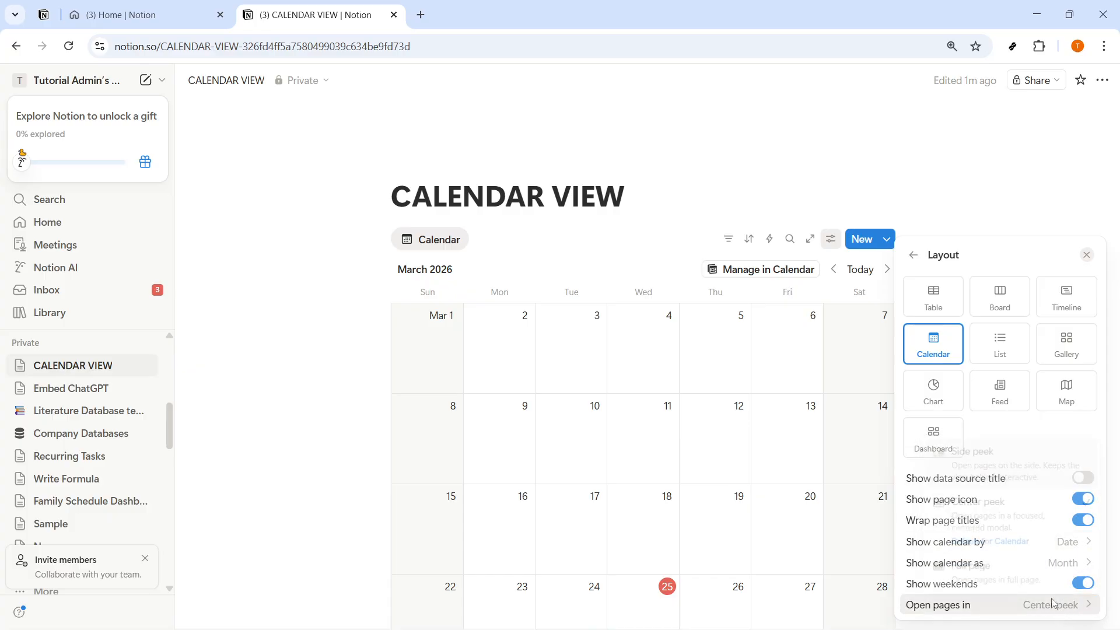
click(1038, 576)
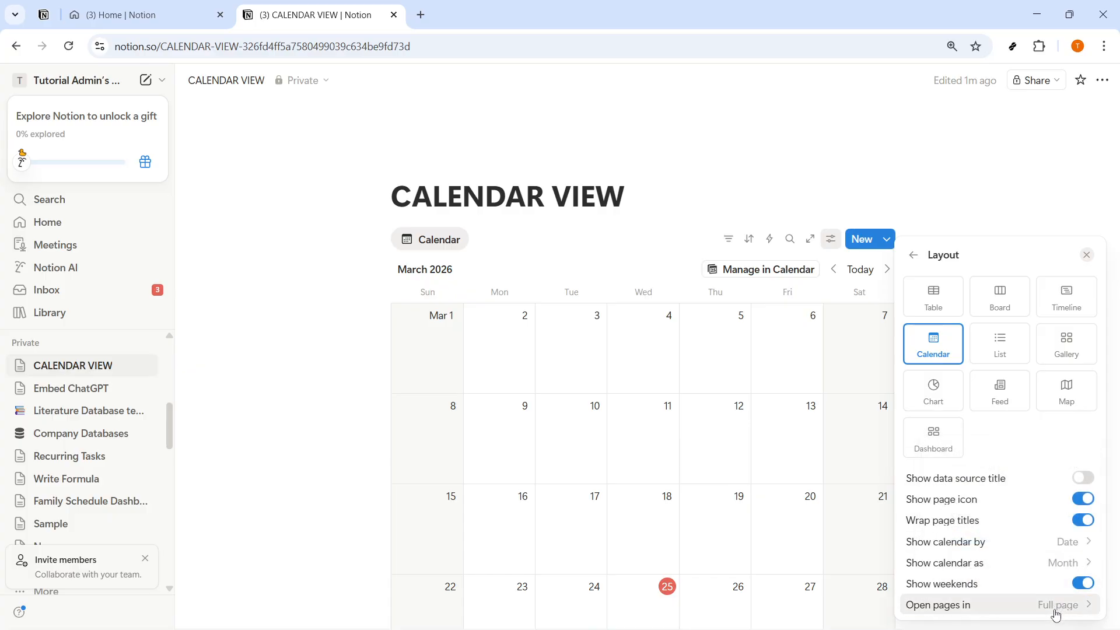
click(966, 179)
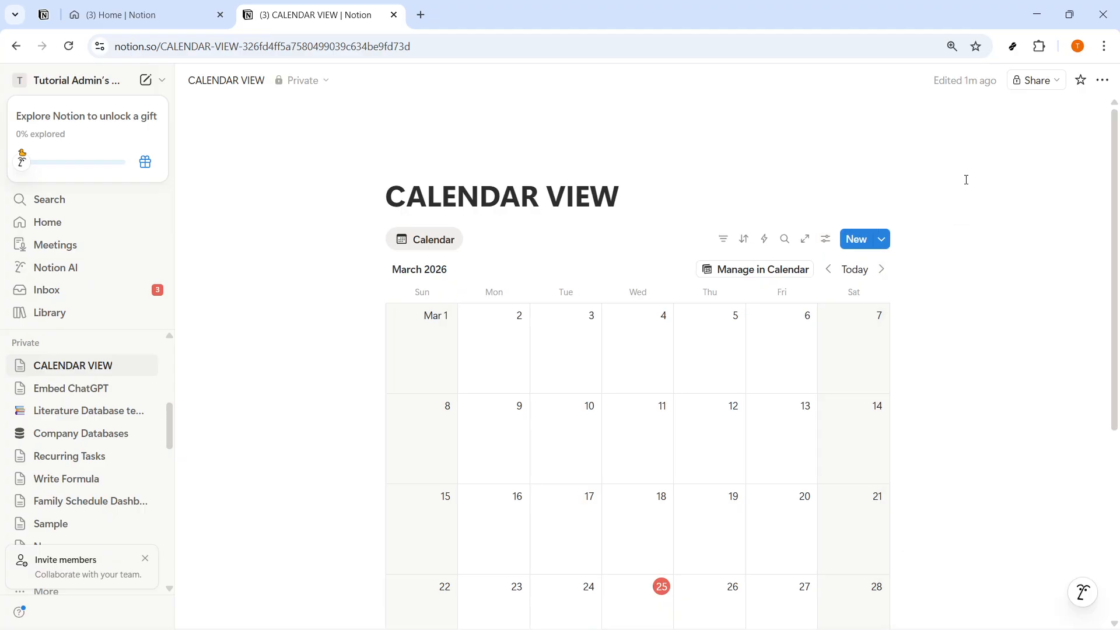
scroll(920, 396, down, 5)
scroll(920, 398, up, 5)
scroll(633, 578, down, 5)
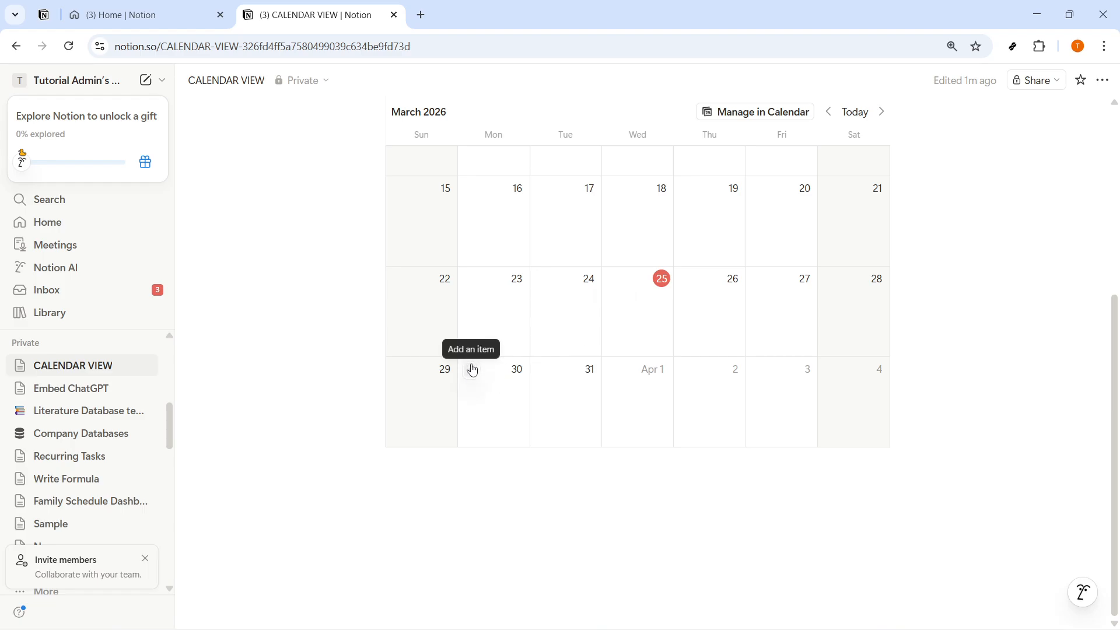
Add an item to the calendar on March 30, 2026 and title it MEETING.
click(471, 370)
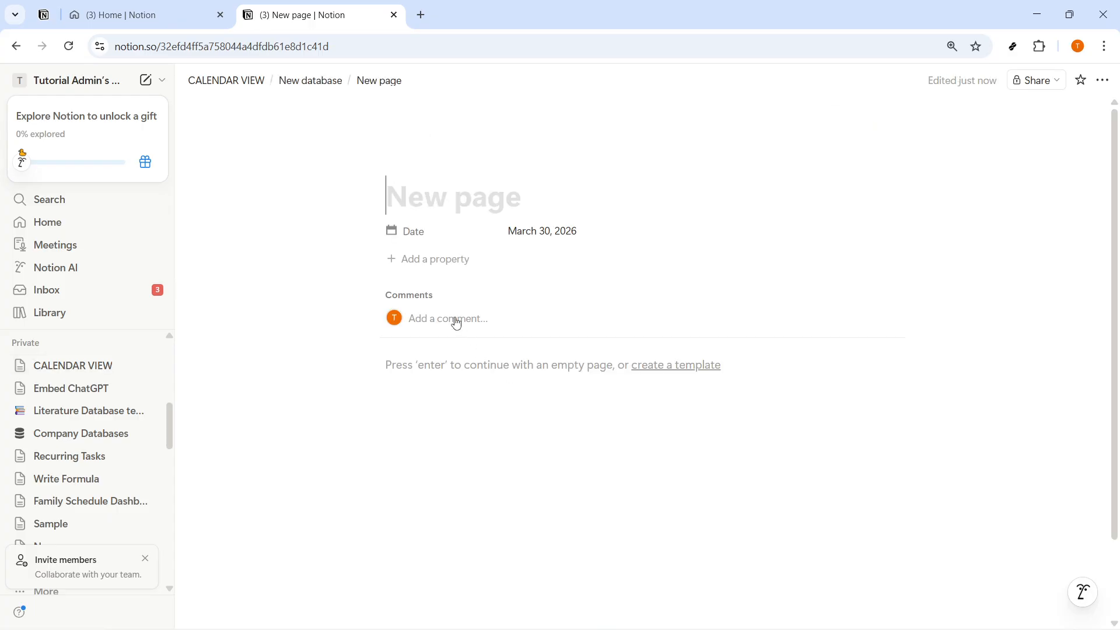
text(m)
key(BackSpace)
text(M)
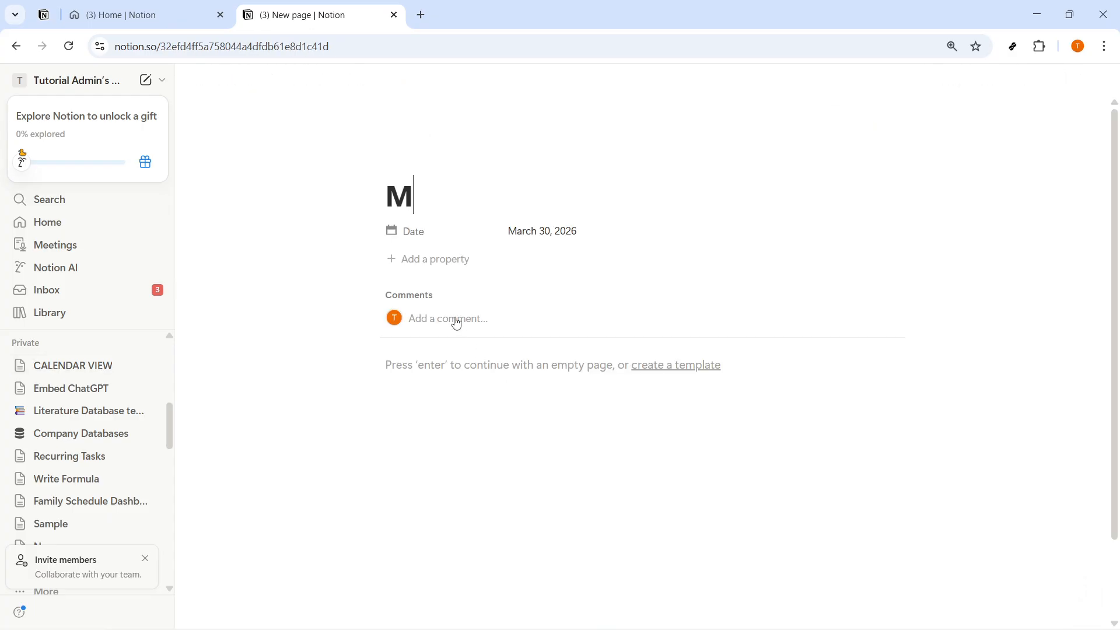
text(EETING)
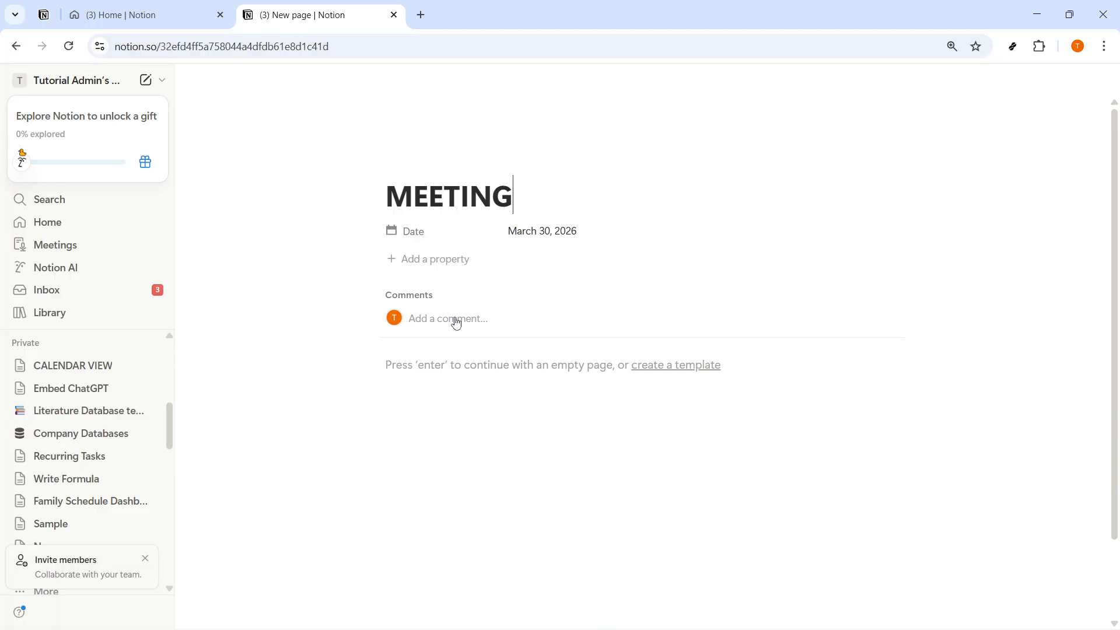
click(423, 233)
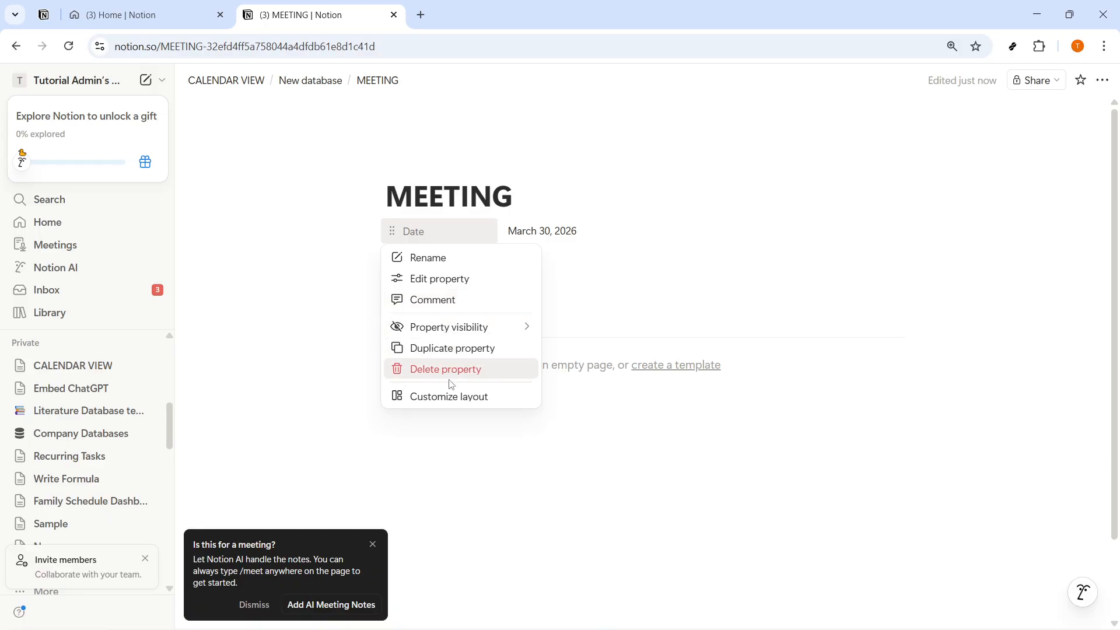
click(425, 297)
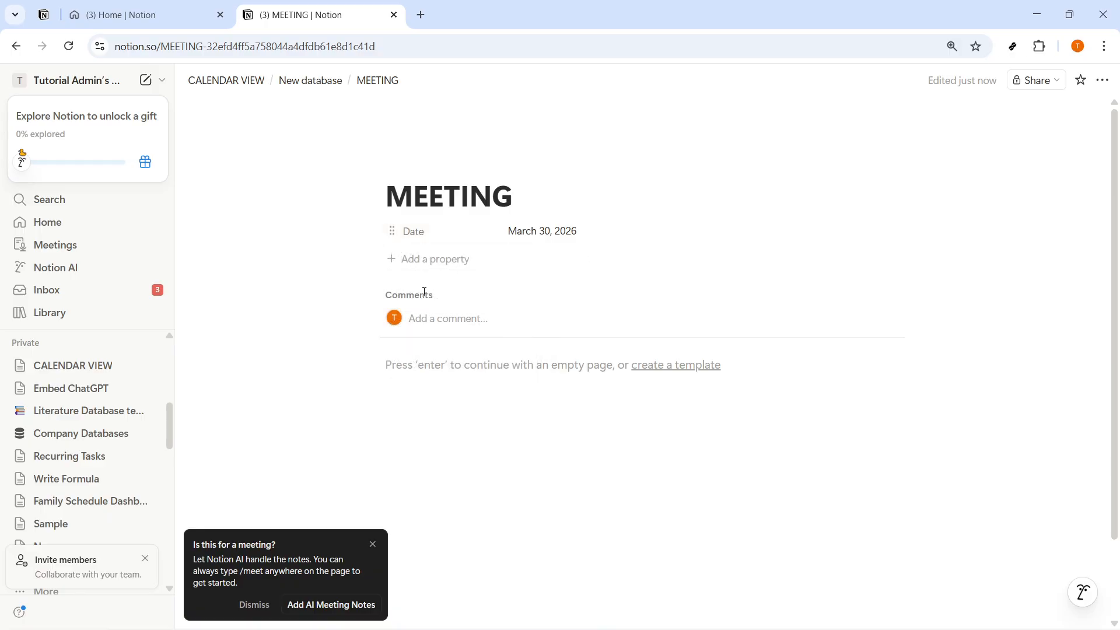
click(418, 314)
Add a Status property to the MEETING page and return to the CALENDAR VIEW page.
click(423, 260)
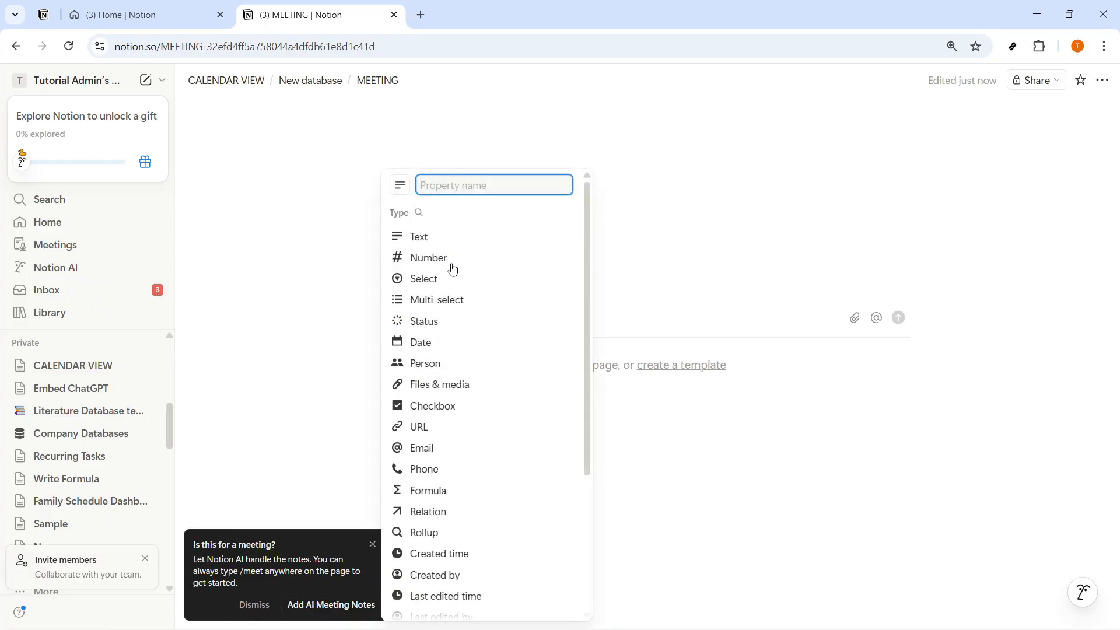
click(460, 323)
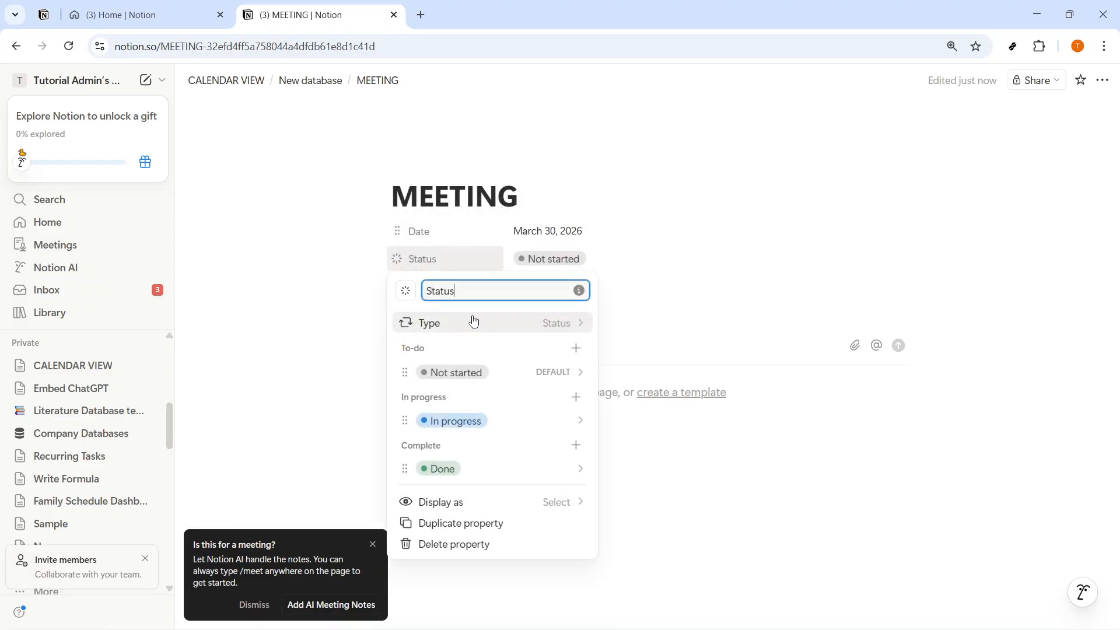
click(457, 374)
key(Escape)
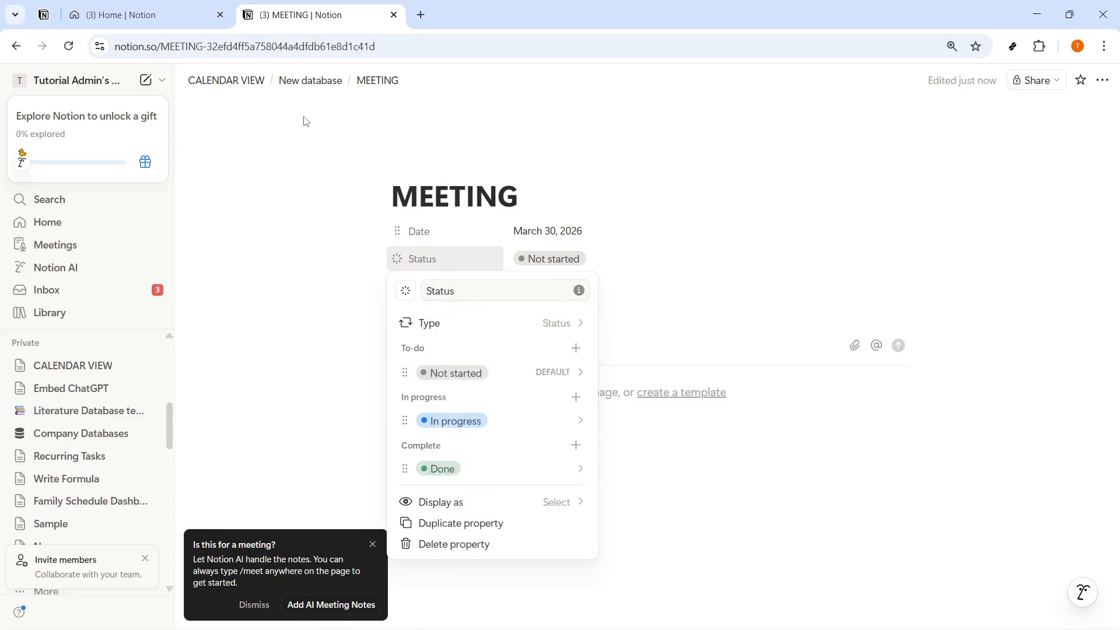
key(Escape)
click(250, 82)
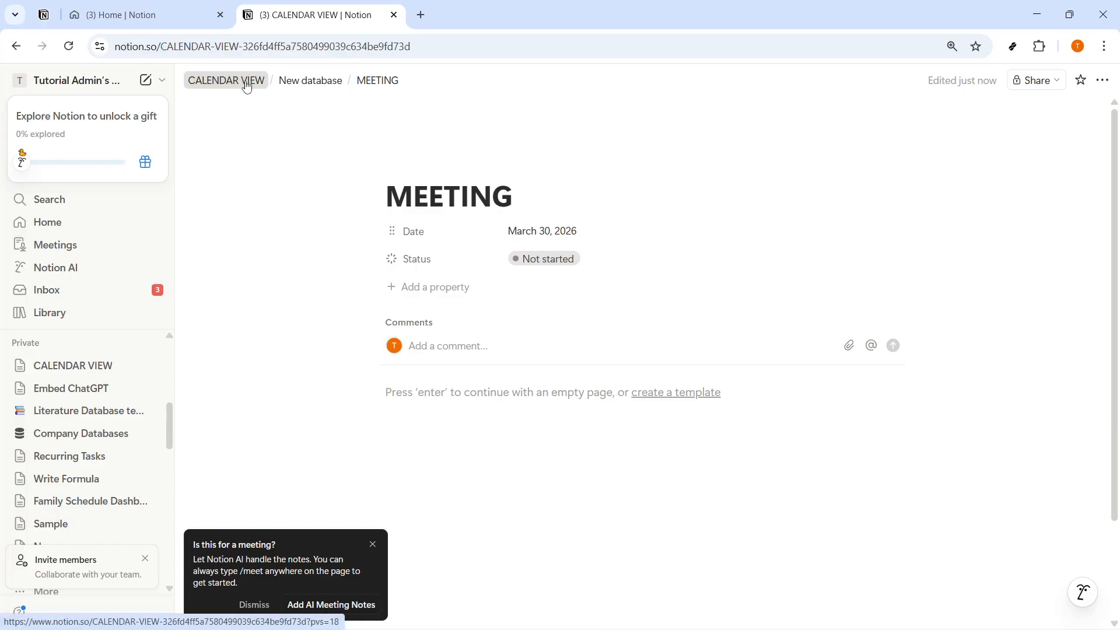
Insert another calendar view database below the existing calendar and add a blank, undated page to it.
scroll(523, 523, down, 3)
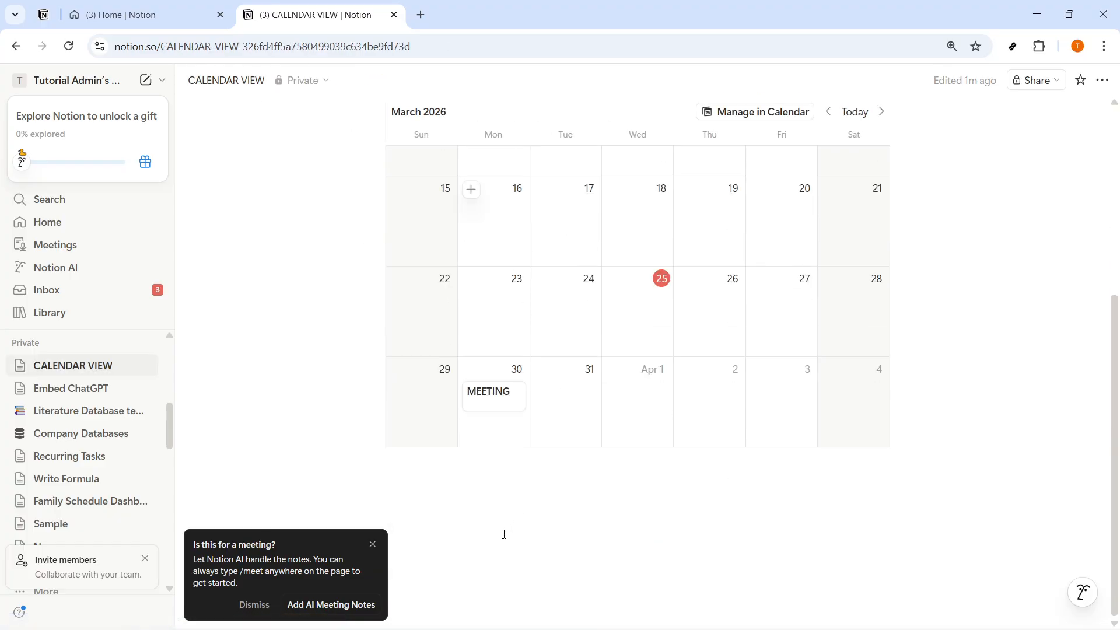
click(486, 528)
text(/)
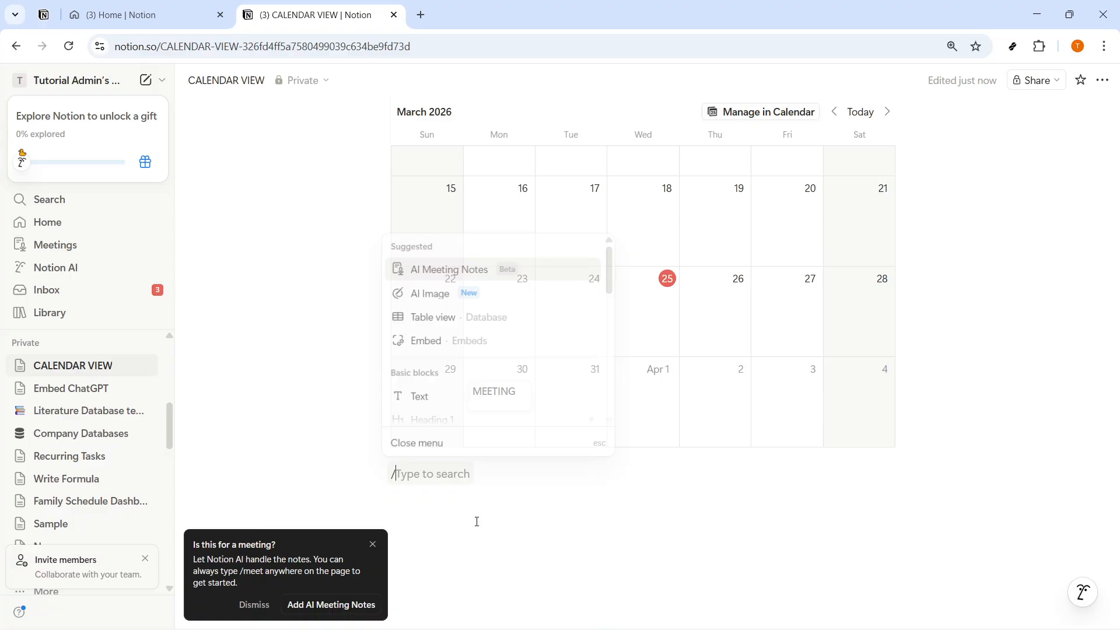
text(CALENDAR)
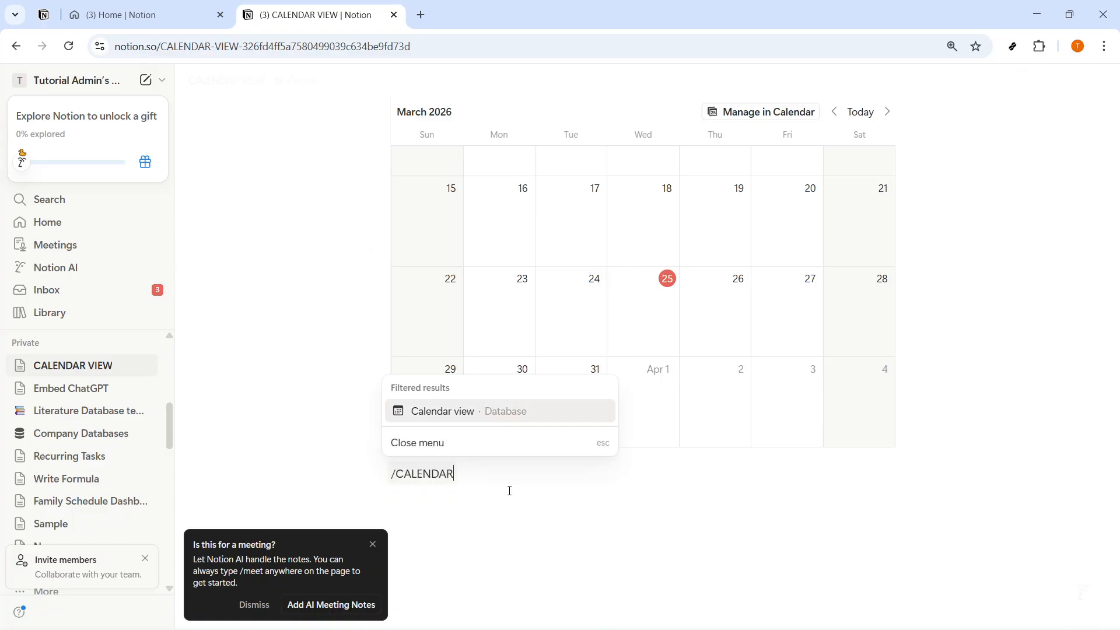
click(500, 415)
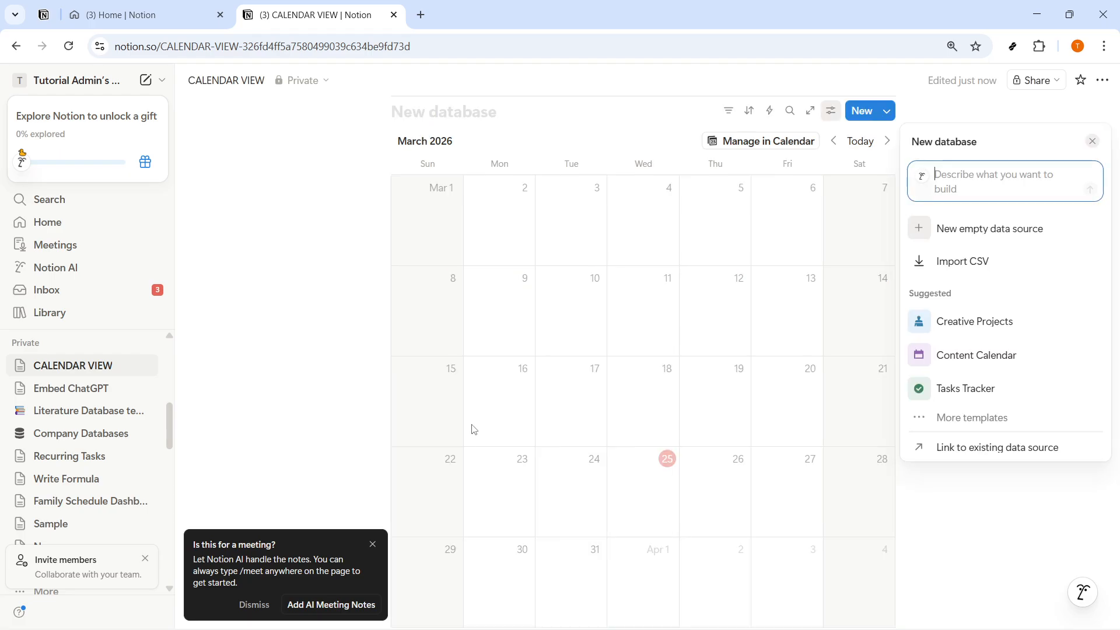
click(716, 491)
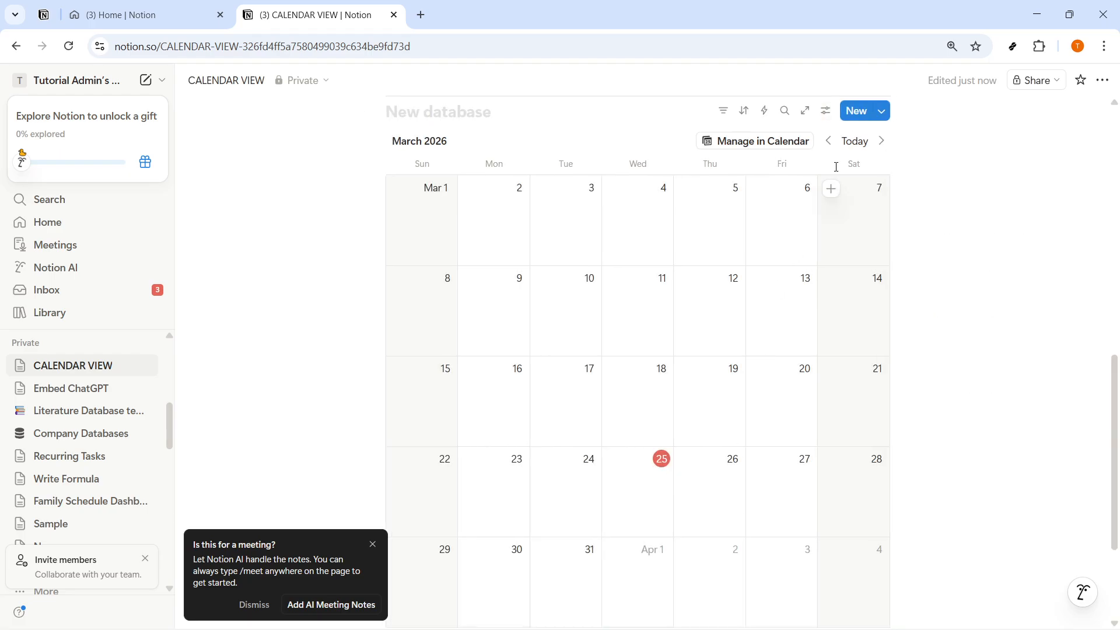
click(851, 118)
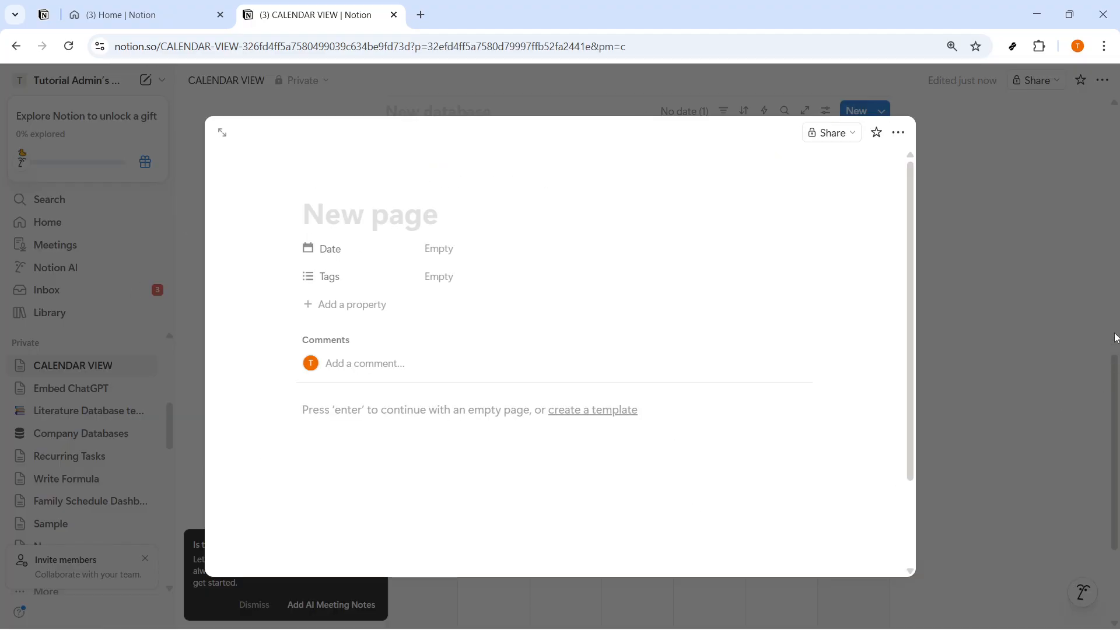
click(953, 338)
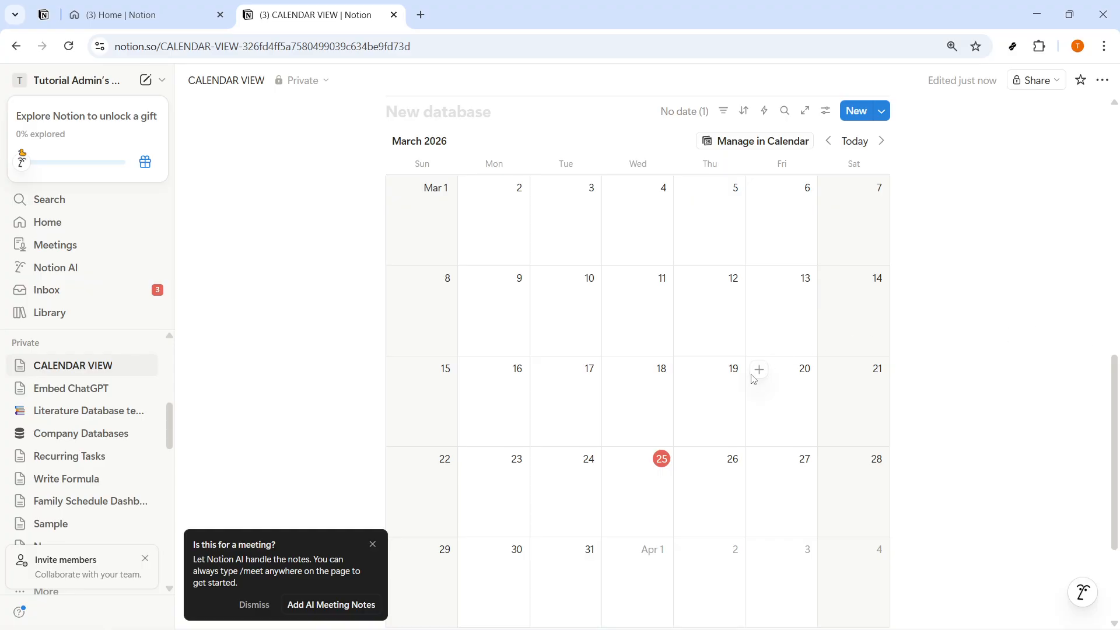
Lock the CALENDAR VIEW page against editing and close the page options.
click(1104, 81)
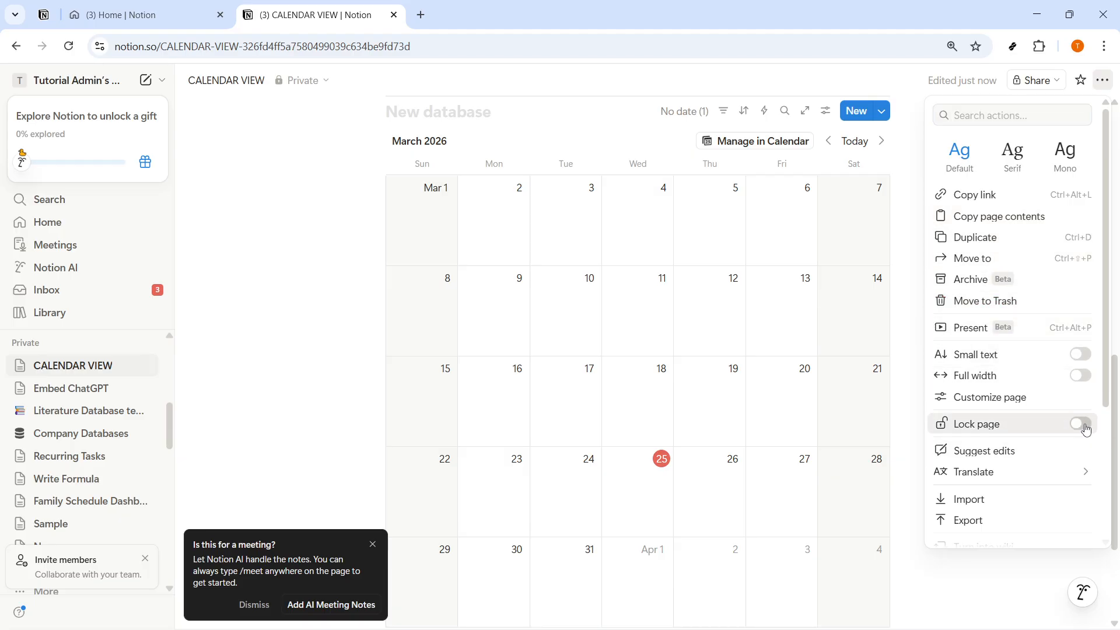
click(1082, 424)
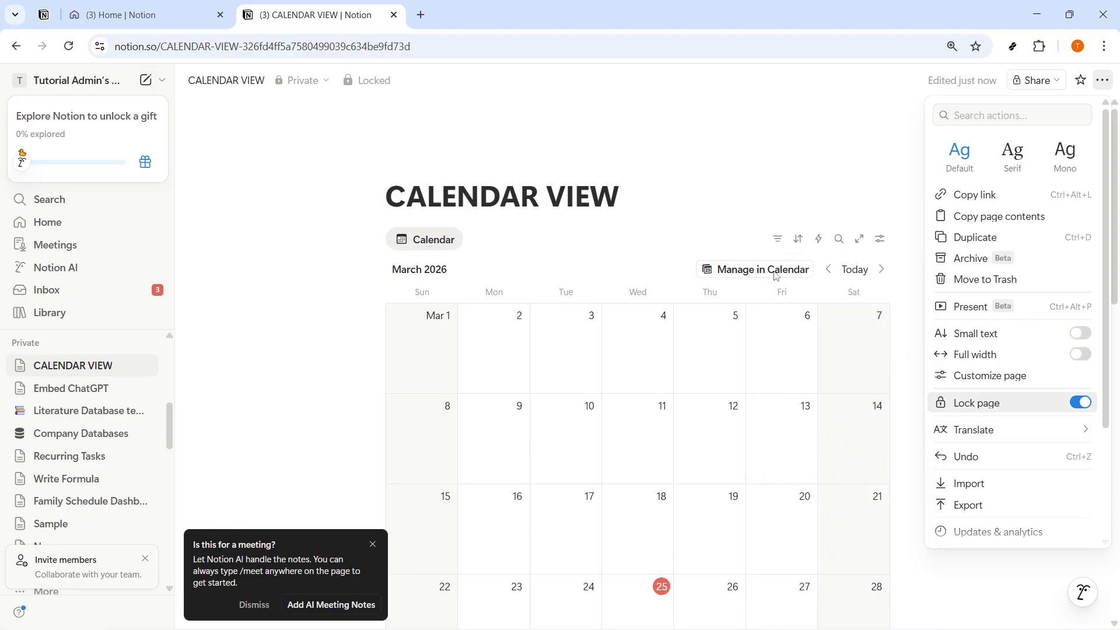
click(761, 248)
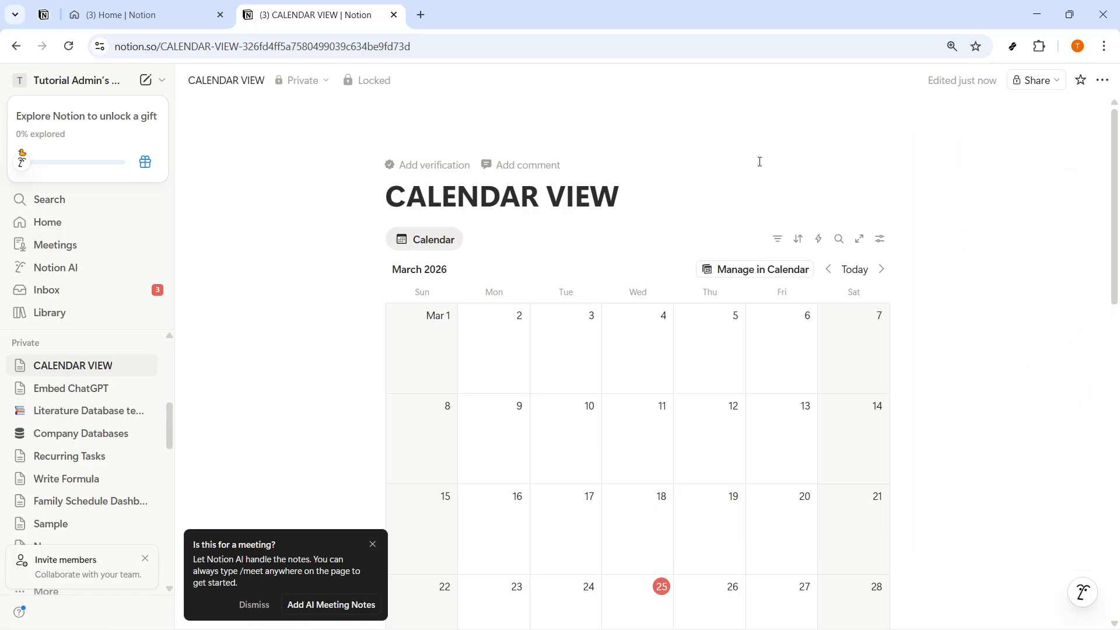
Open the first calendar in Notion Calendar, then close the workspace settings and the Custom Agents promotion.
click(765, 271)
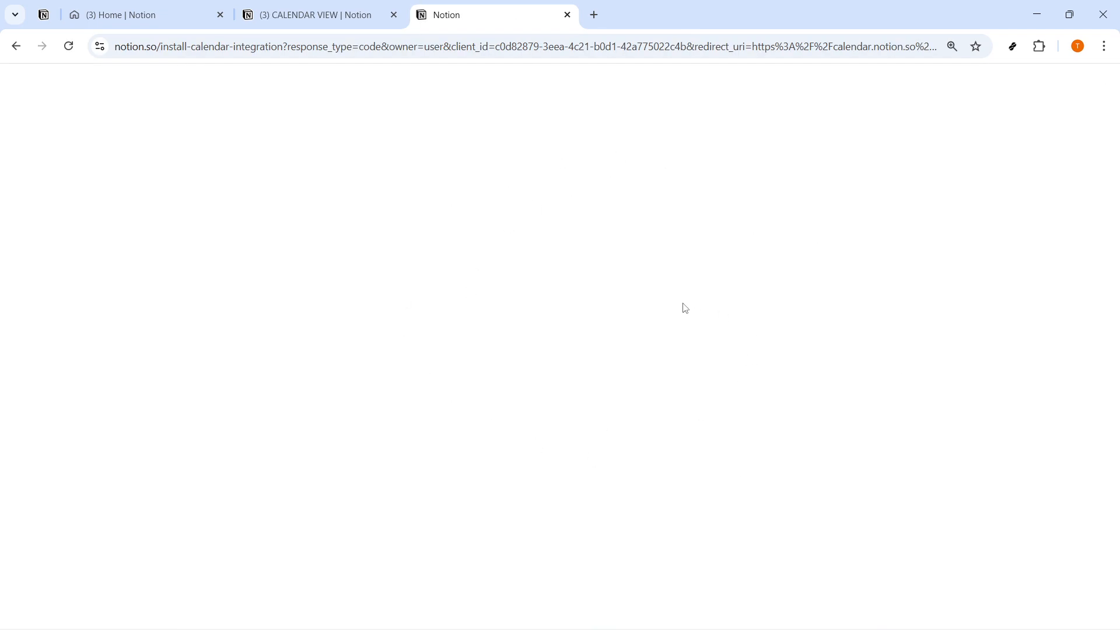
key(ctrl+shift+Tab)
key(ctrl+Tab)
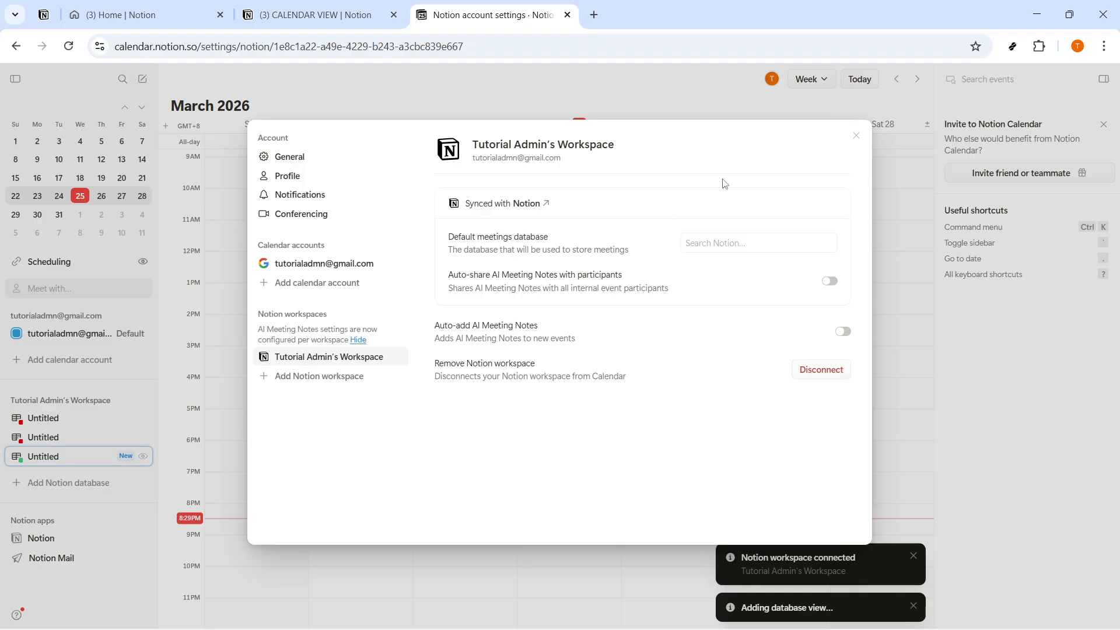
click(856, 136)
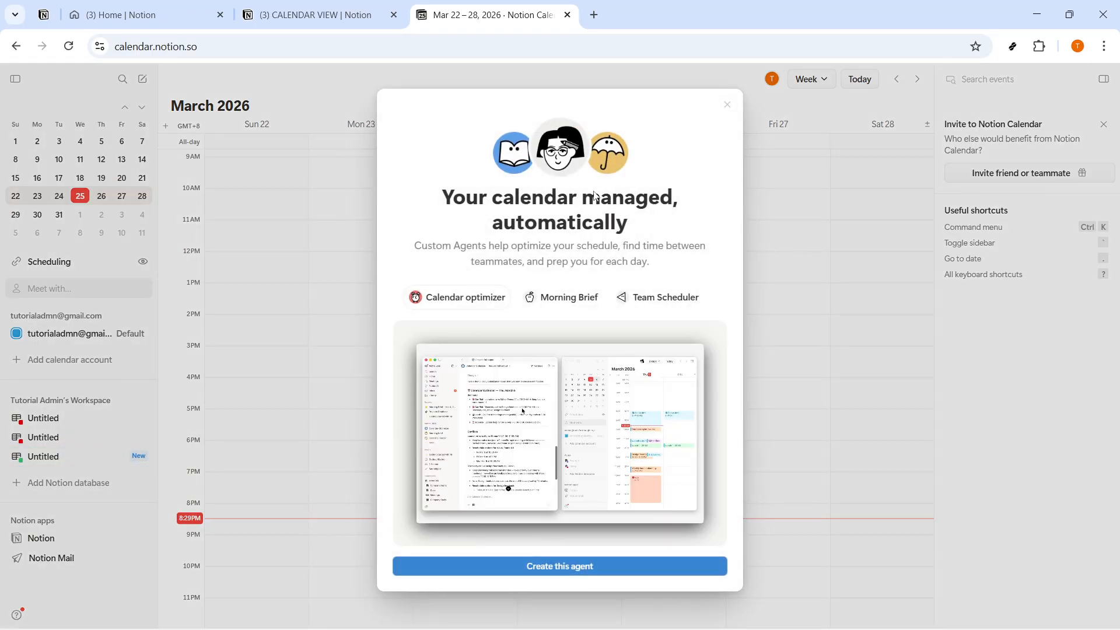
click(727, 104)
Display Notion Calendar by Month and open its view settings.
click(833, 83)
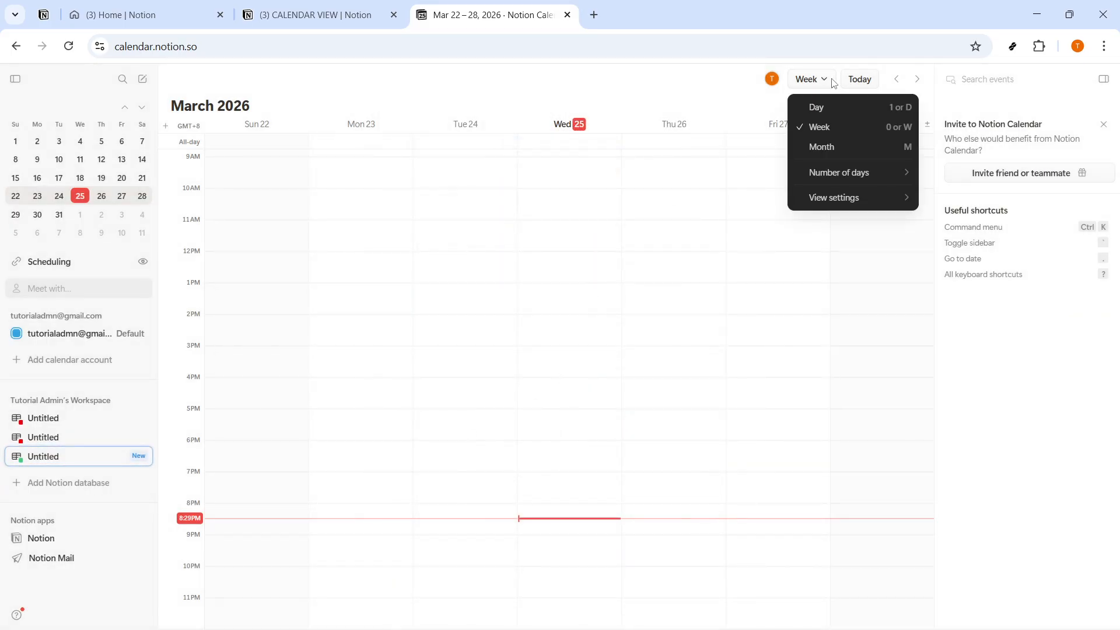
click(820, 147)
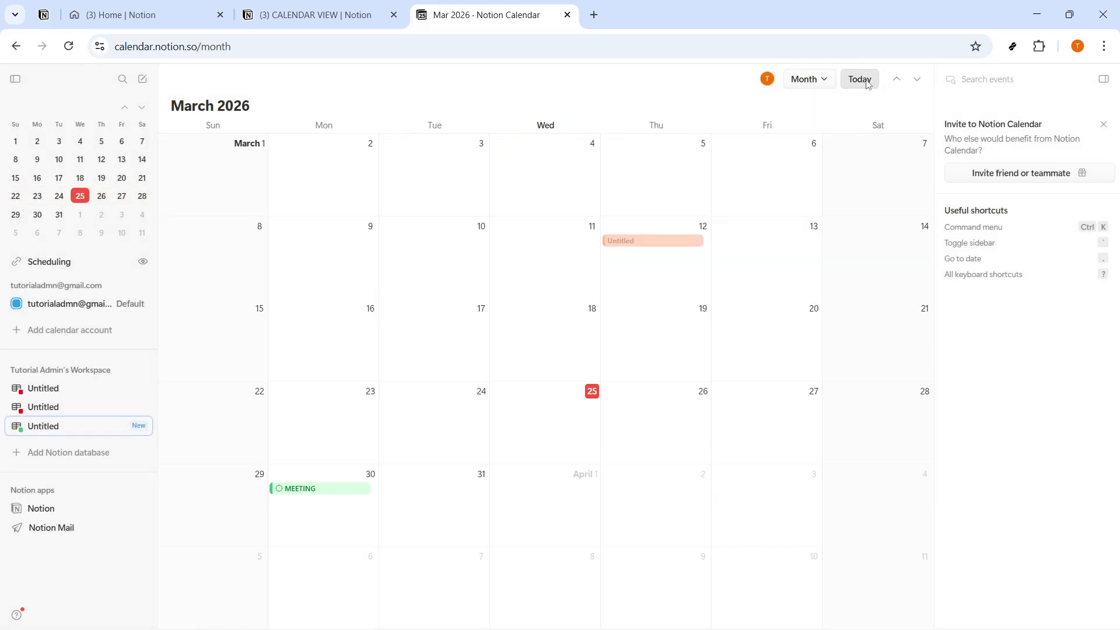
click(809, 80)
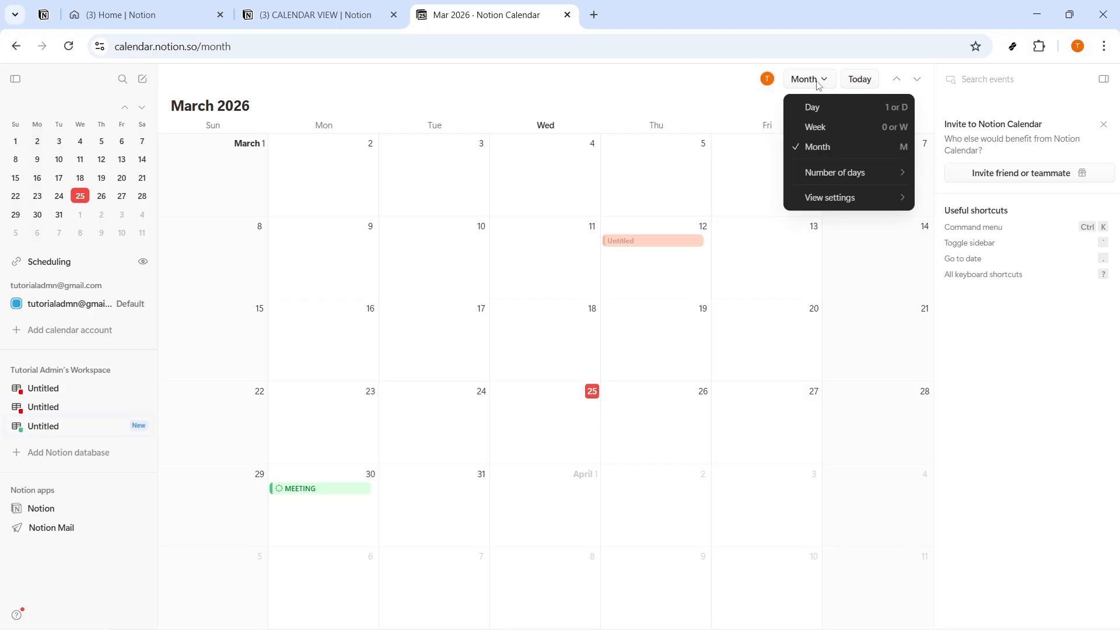
mouse_move(823, 203)
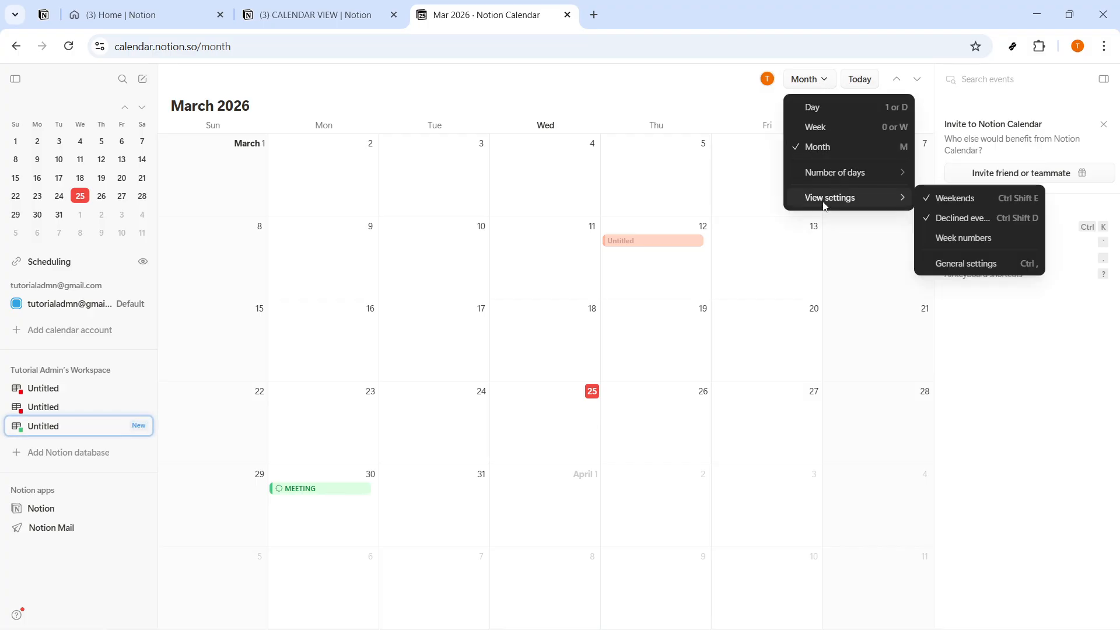